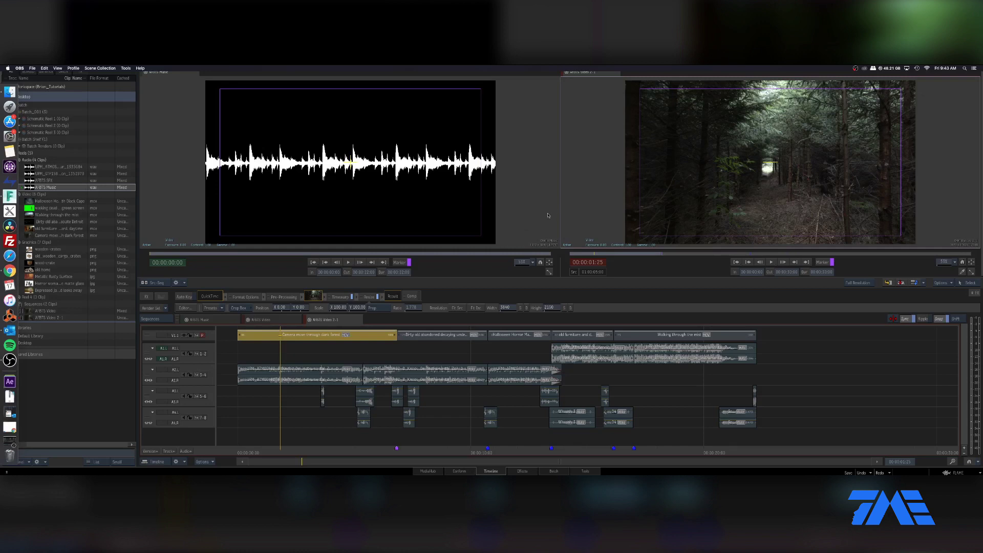
- Switch to the single large Player viewer and show the audio mixer and EQ desk beside it
left_click(592, 215)
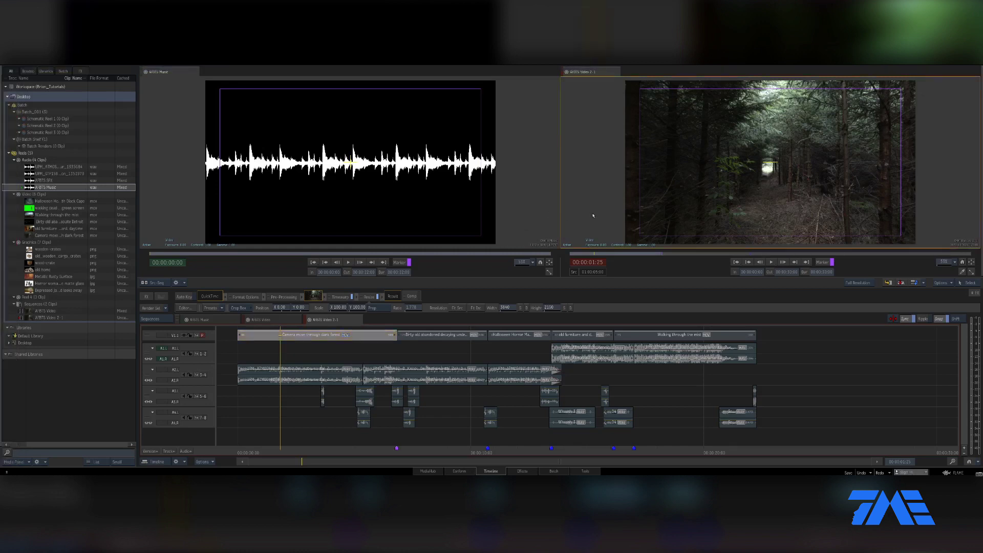
key("grave")
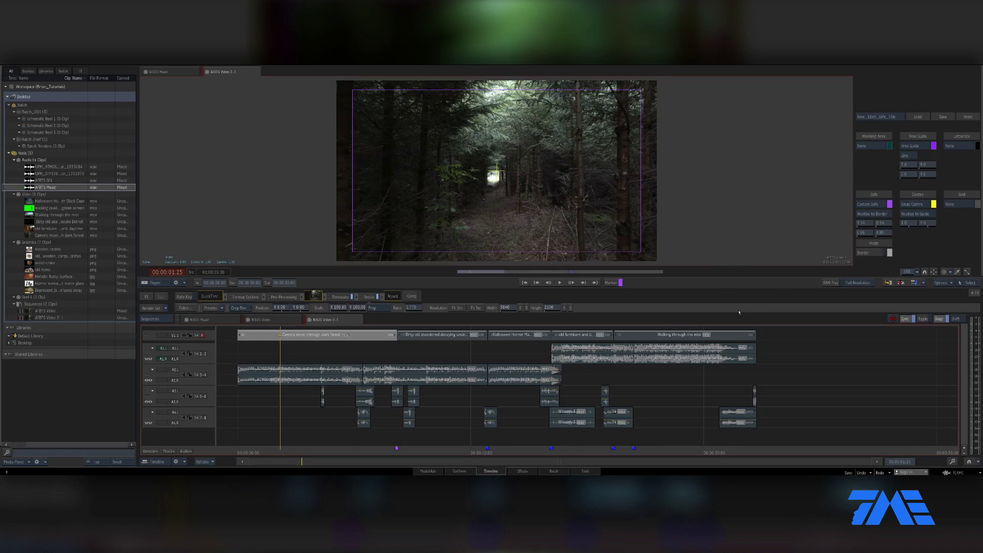
left_click(950, 283)
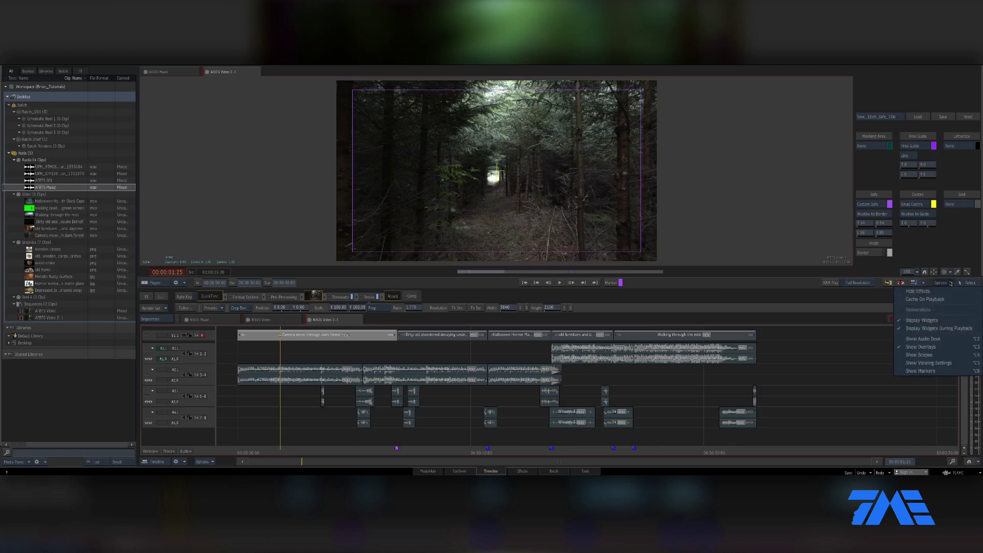
left_click(926, 340)
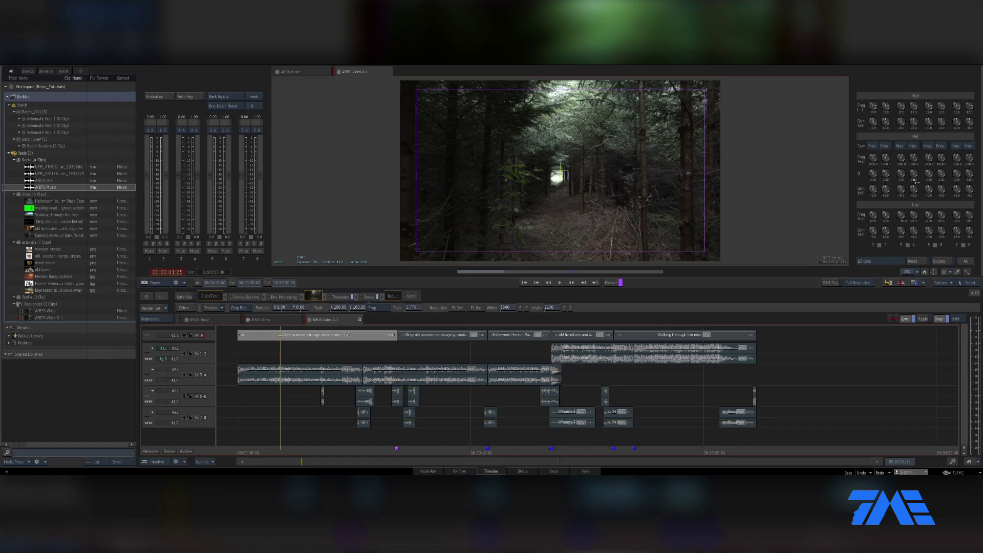
- Show overlays instead of the audio desk and apply the New_16x9_Safe_Title guide preset
left_click(945, 284)
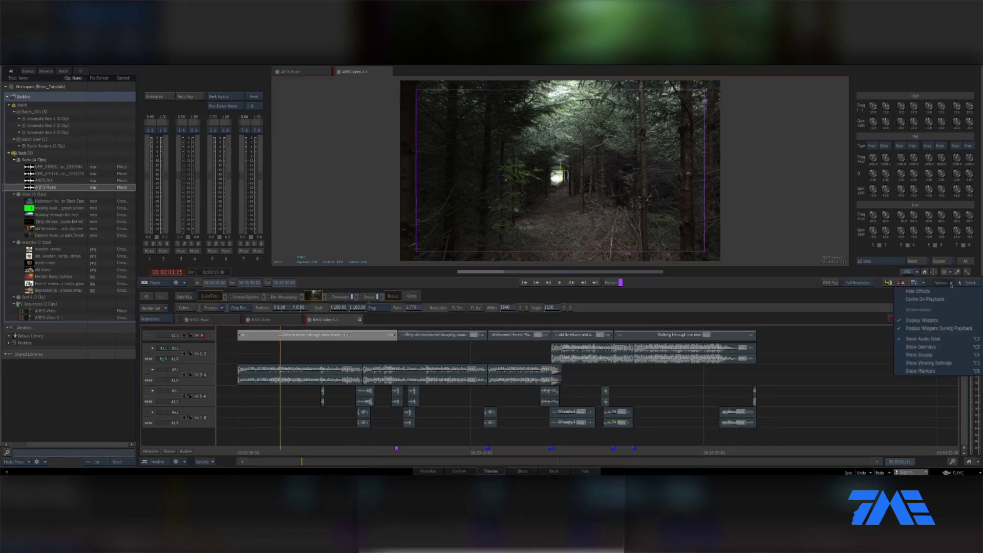
left_click(920, 348)
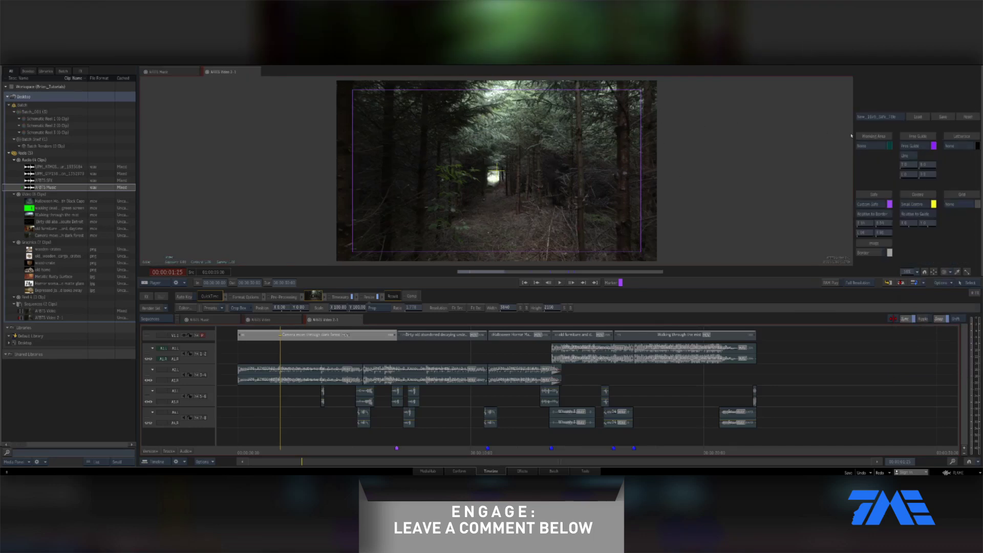
left_click(881, 117)
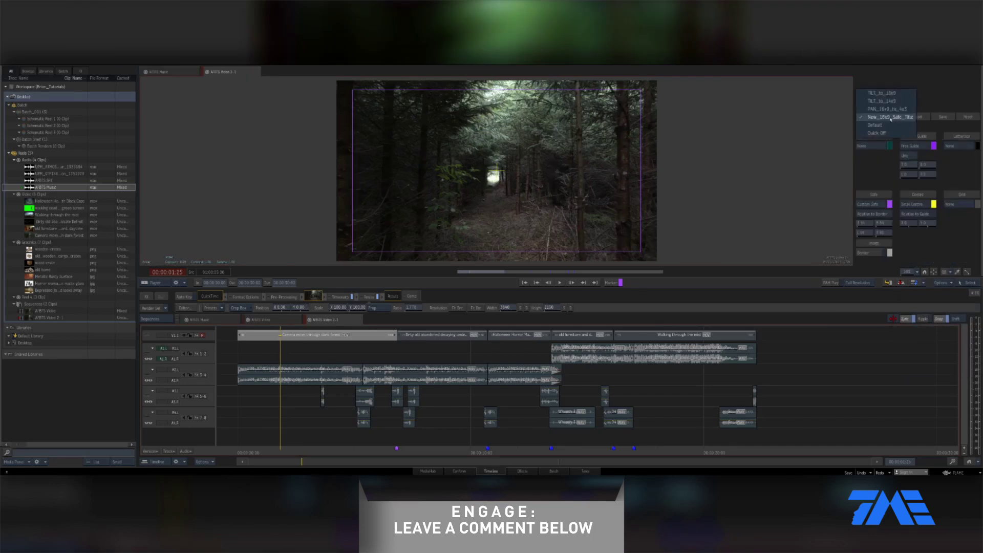
left_click(889, 117)
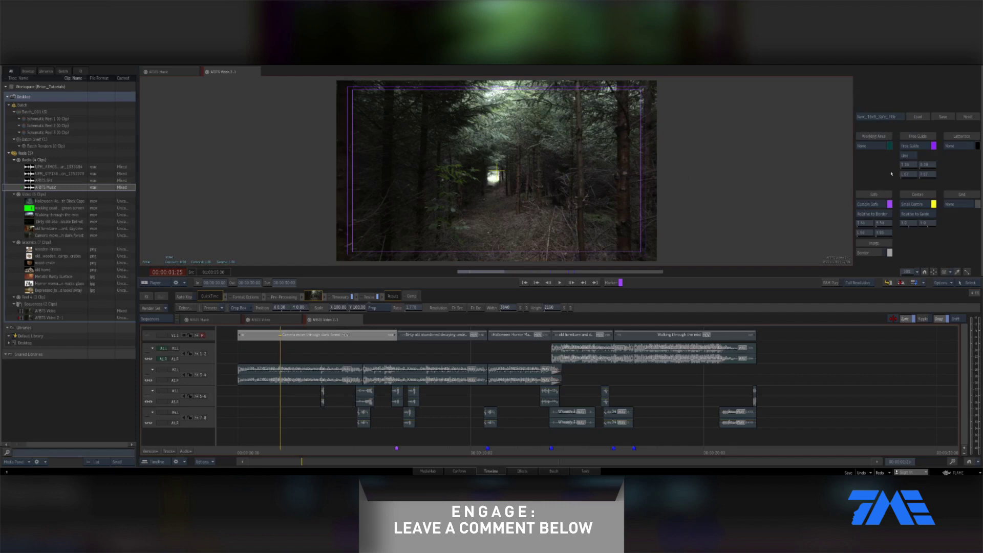
left_click(934, 146)
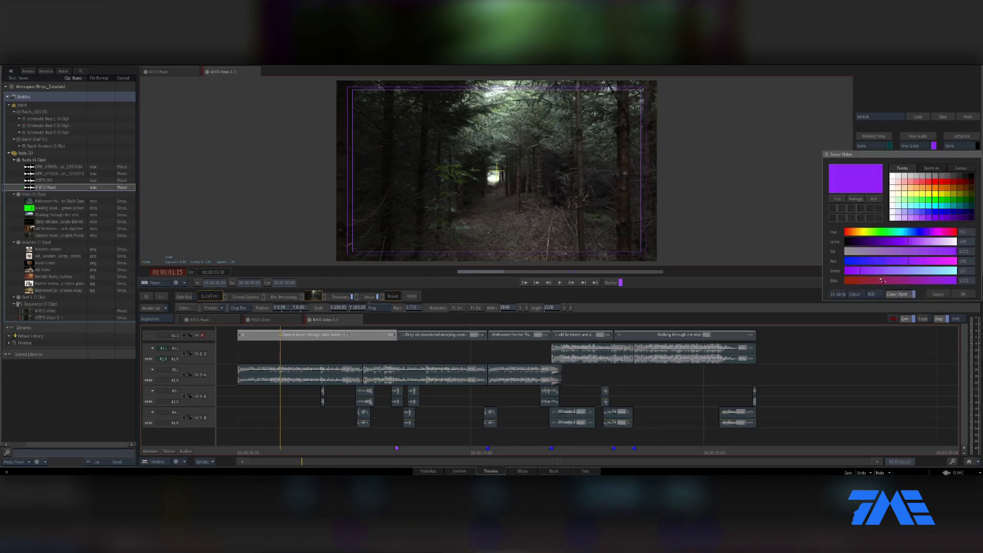
left_click(945, 296)
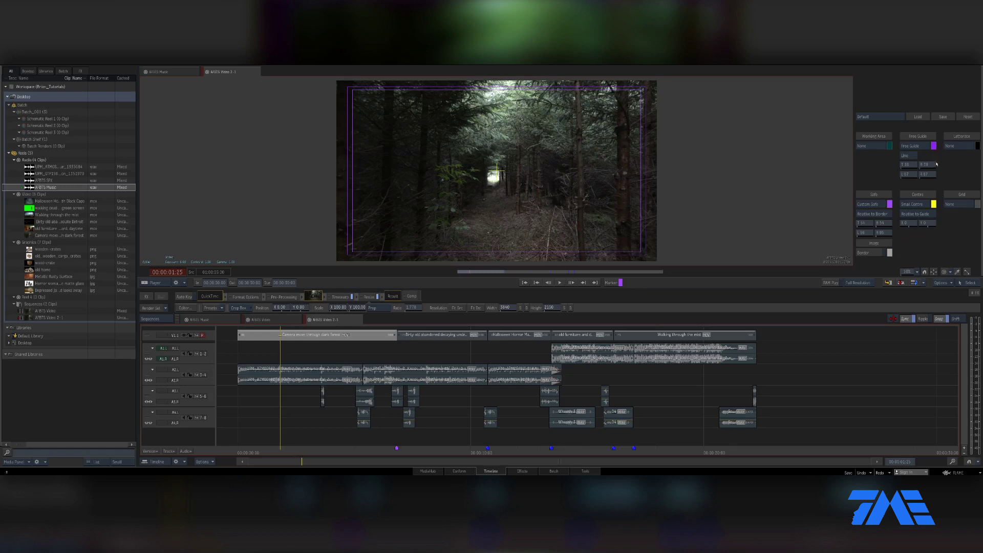
left_click(959, 205)
left_click(961, 197)
left_click(959, 205)
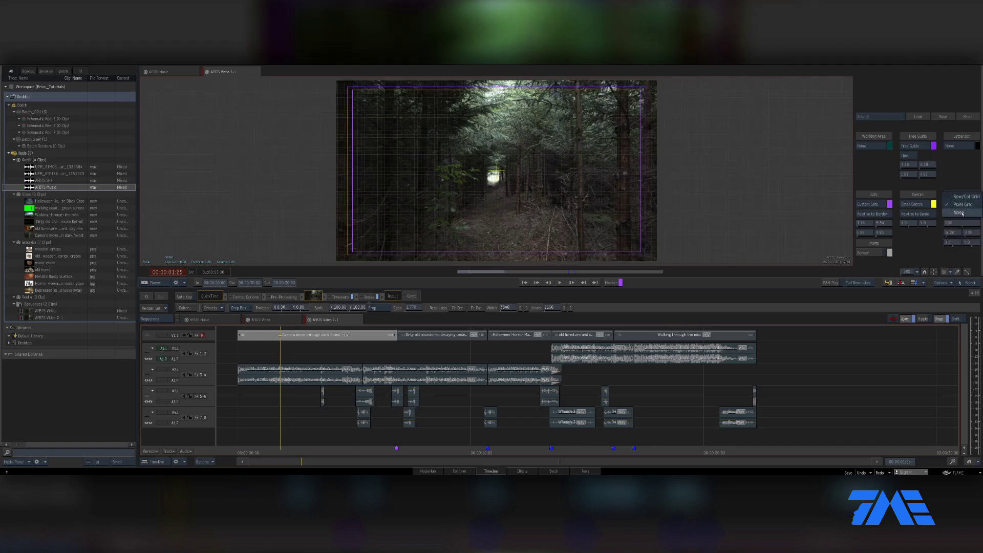
left_click(960, 212)
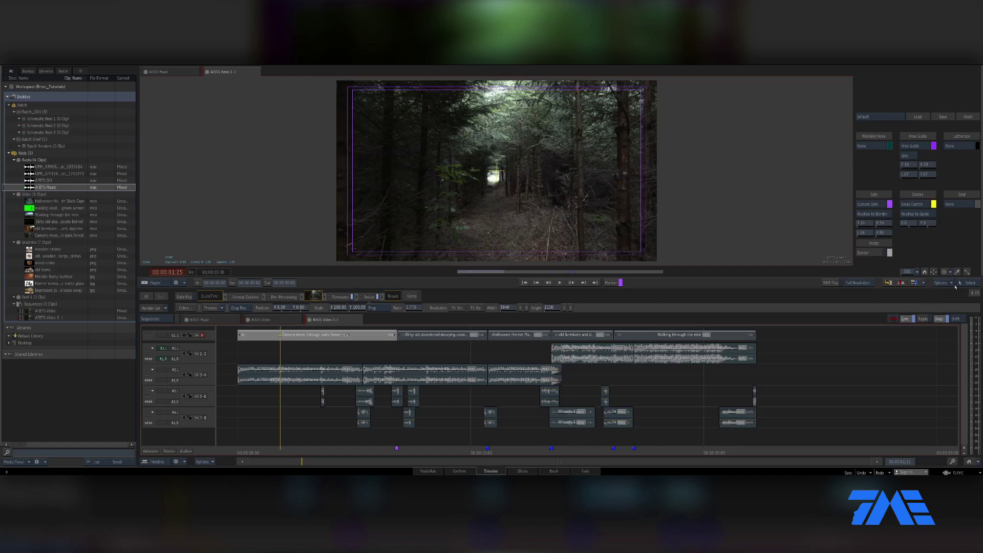
left_click(952, 283)
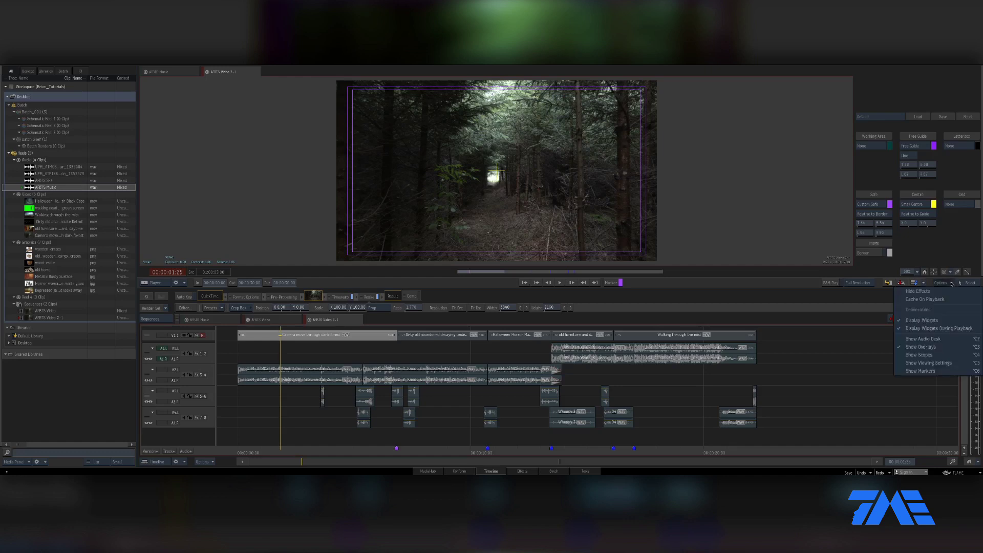
- Show the scopes, then the viewing settings, then the markers list beside the player
left_click(920, 355)
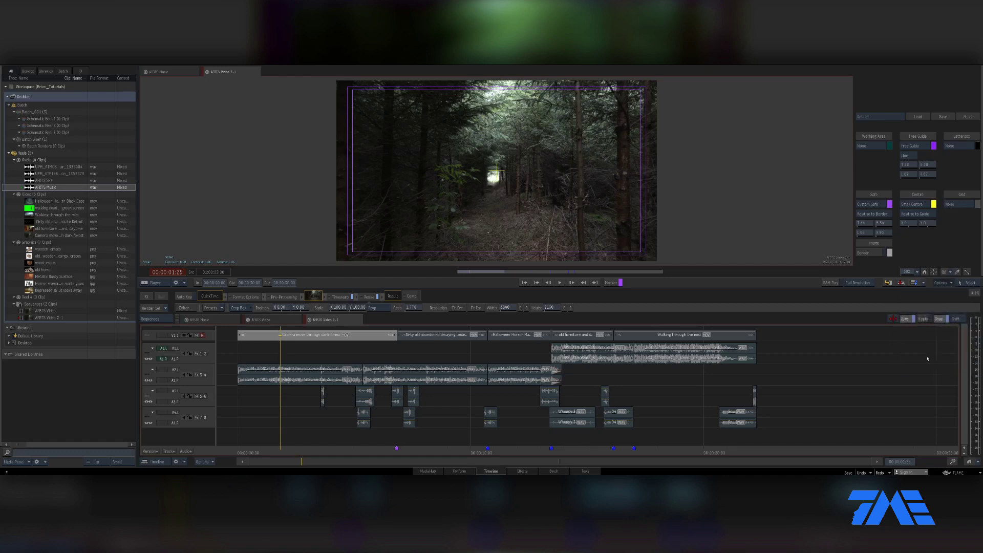
left_click(951, 283)
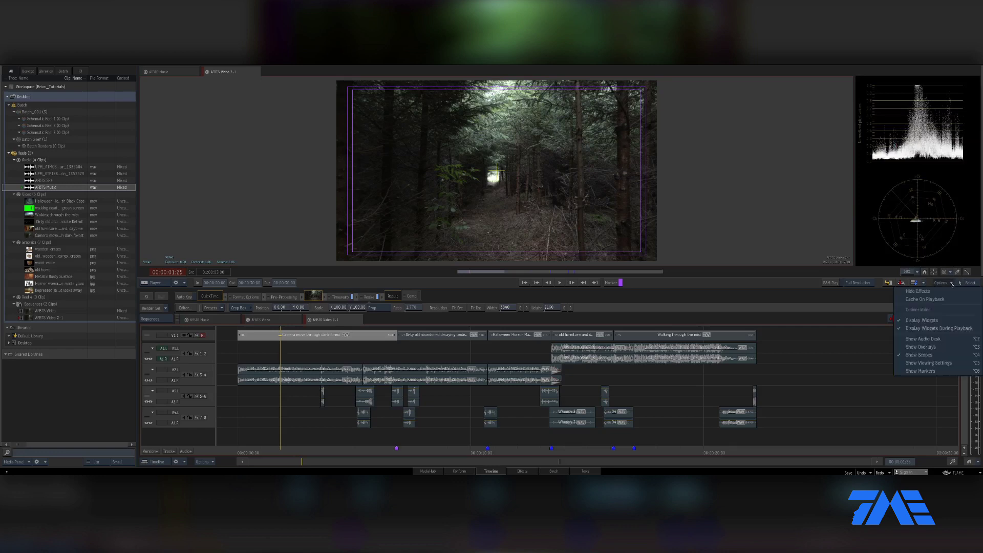
left_click(928, 363)
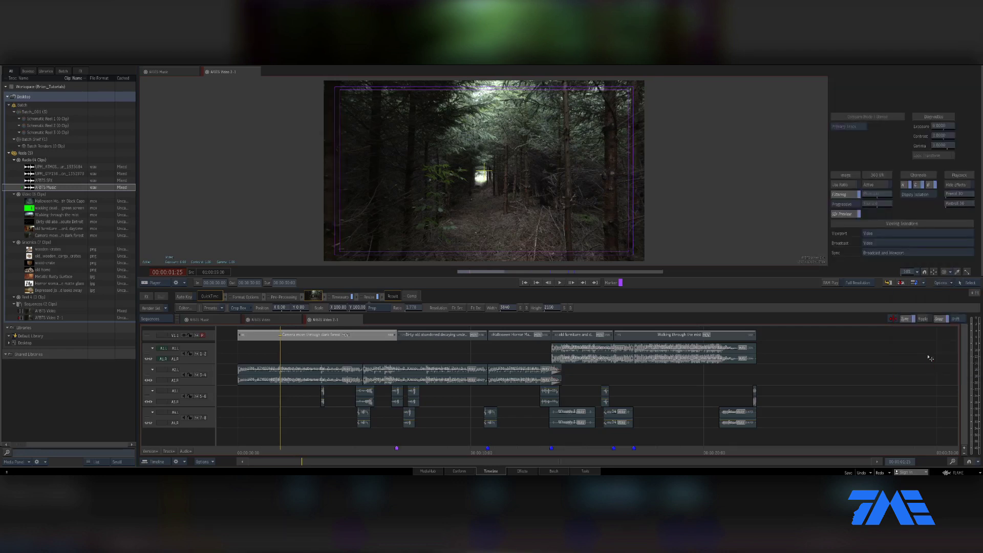
left_click(944, 283)
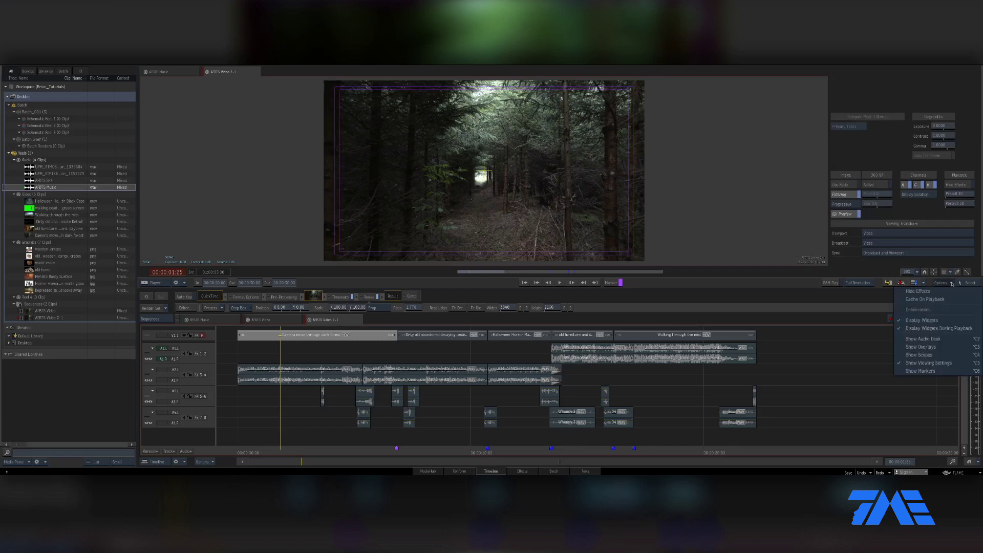
left_click(928, 372)
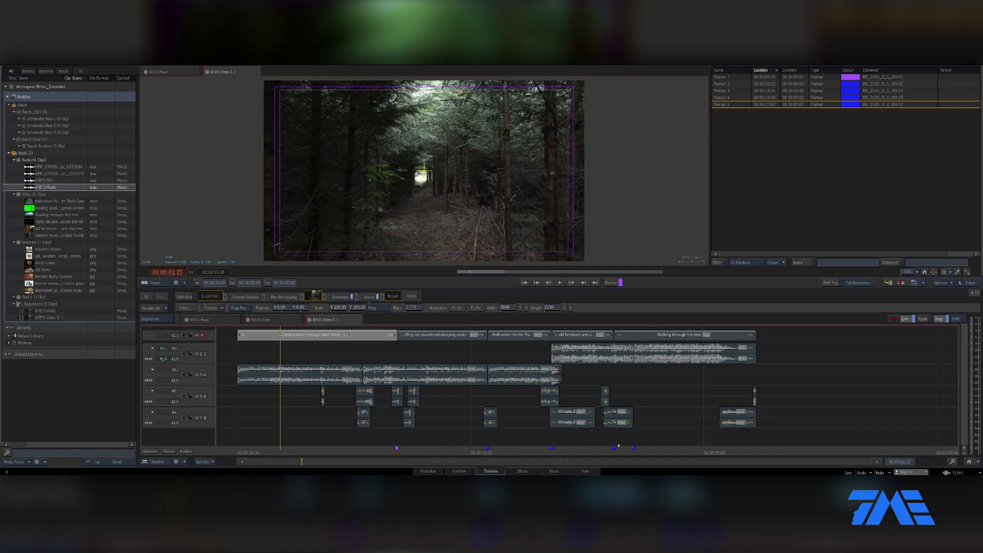
- Add an Image colour effect to the Camera move through dark forest clip on V1
left_click(309, 338)
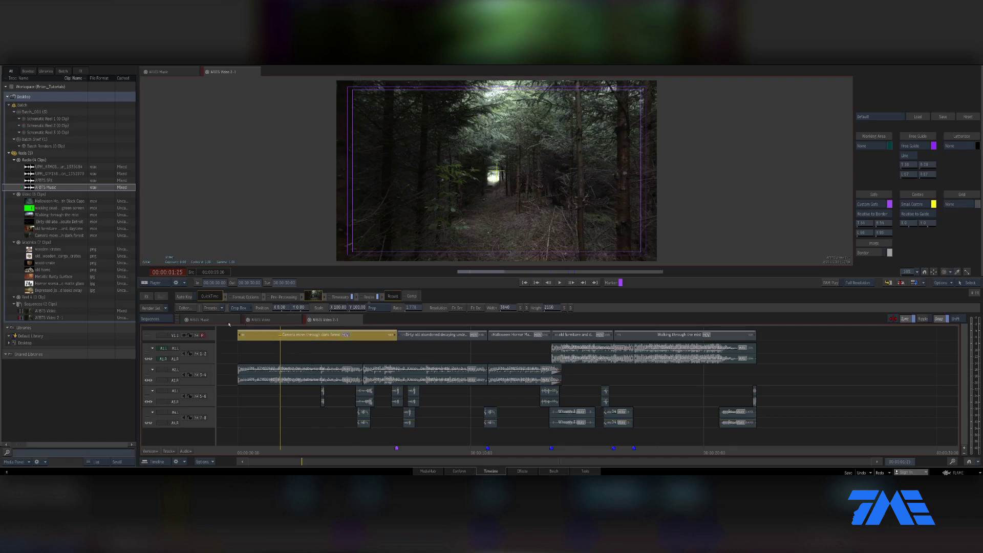
left_click(147, 296)
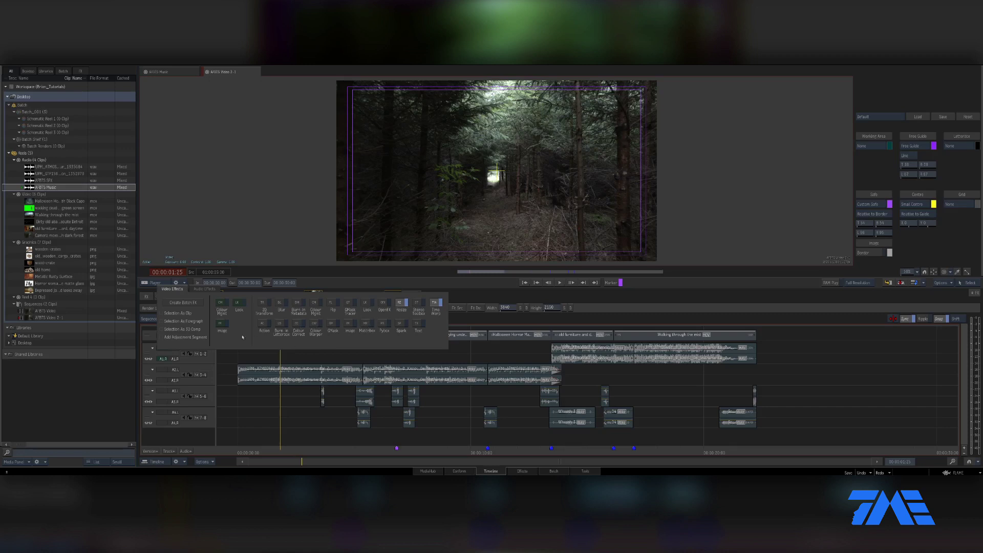
left_click(219, 323)
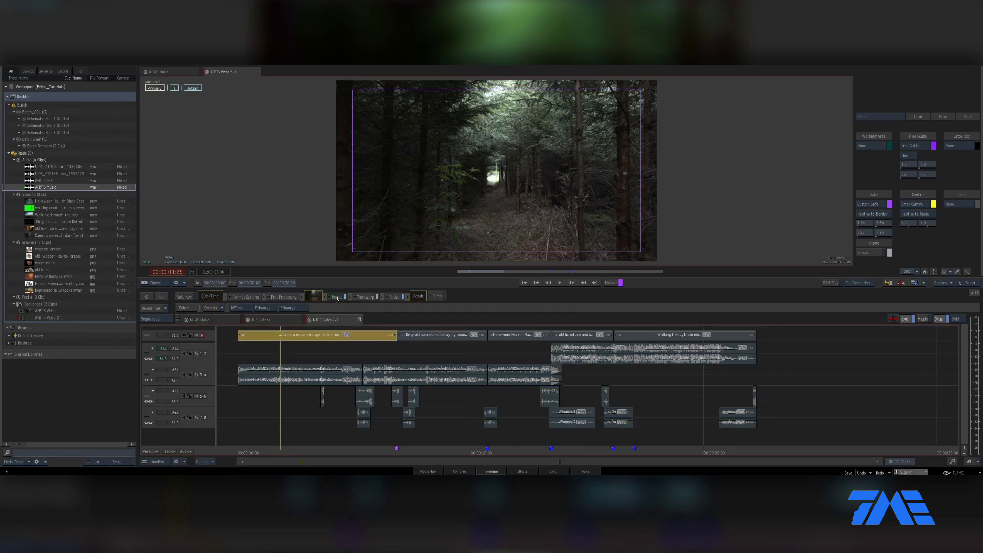
double_click(318, 332)
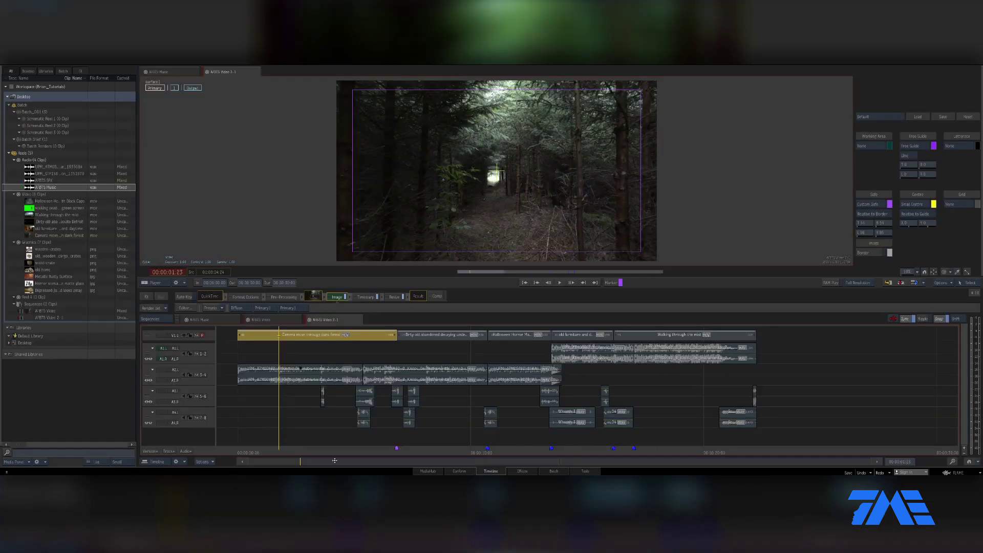
left_click_drag(335, 460, 661, 460)
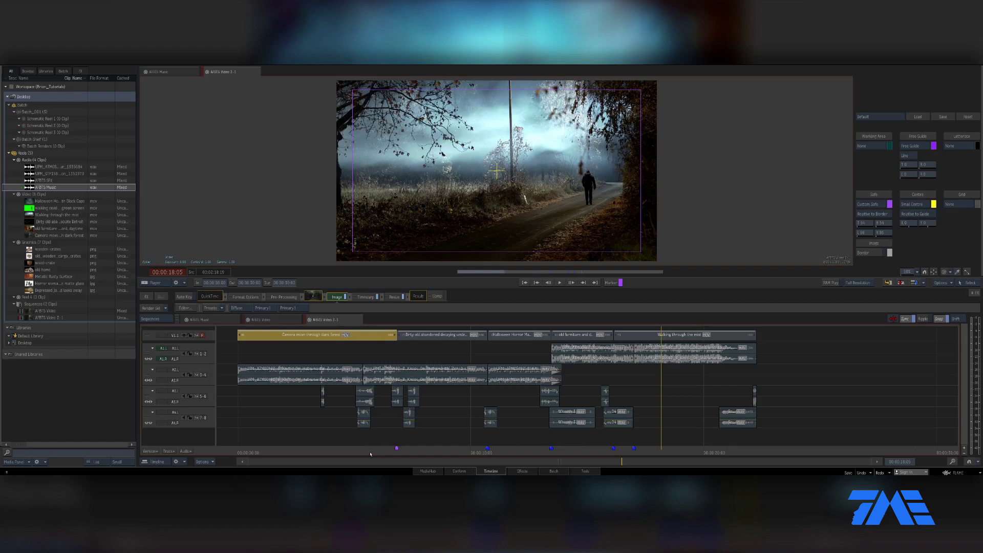
left_click(357, 451)
- Lower the forest grade's saturation to about 0.900 and raise its contrast to 1.156
double_click(336, 297)
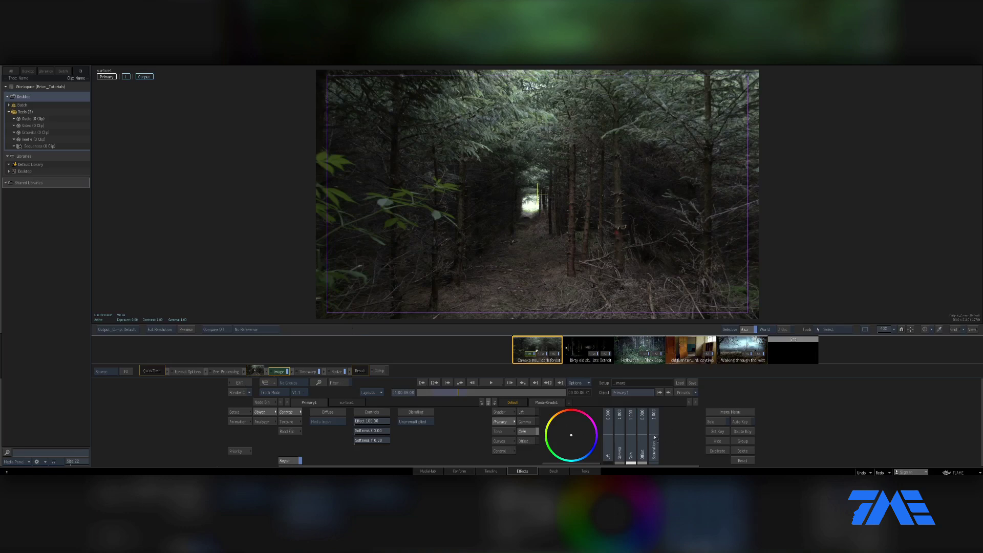
mouse_move(655, 438)
left_mouse_down()
mouse_move(658, 474)
mouse_move(659, 444)
left_mouse_up()
left_click(511, 432)
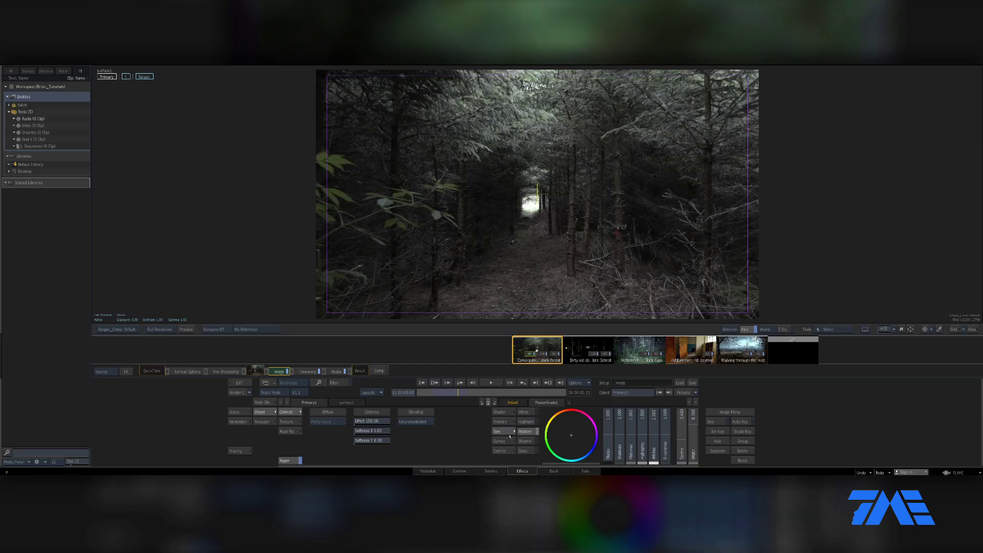
left_click_drag(668, 437, 667, 433)
- Replace the viewer picture with the waveform and vectorscope of the graded forest clip
right_click(264, 256)
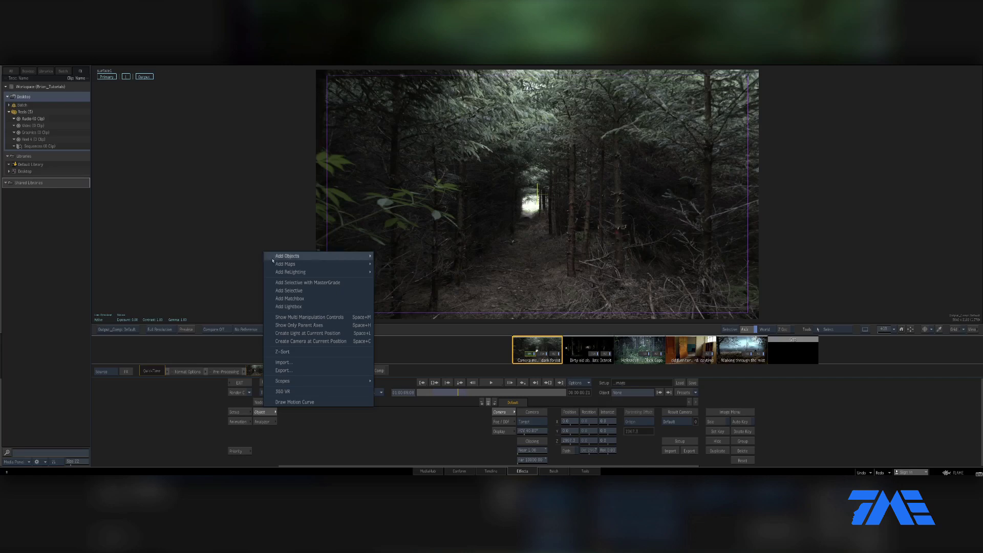
mouse_move(311, 383)
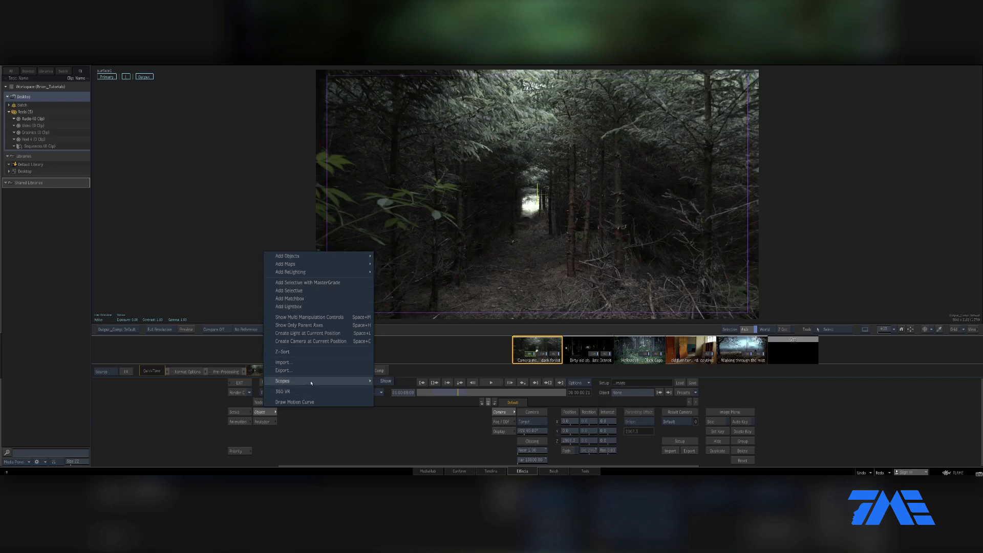
left_click(385, 381)
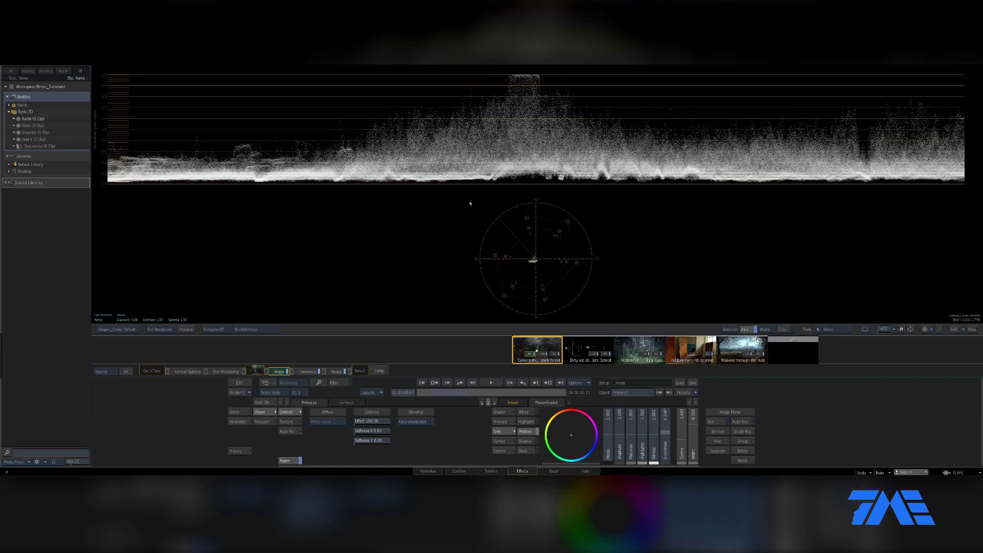
left_click(865, 330)
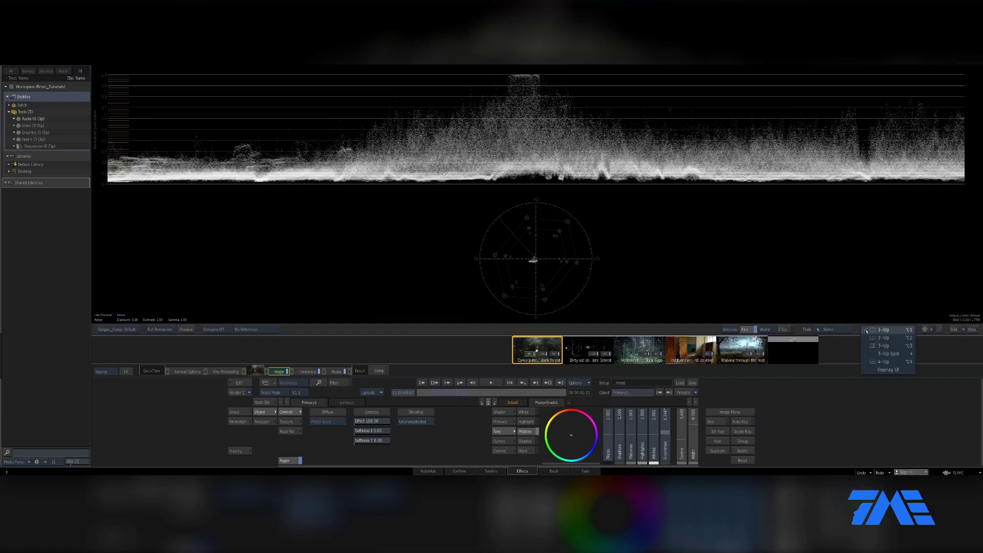
- Settle on a two-up viewer layout and show waveform and vectorscope in the left viewer
left_click(902, 340)
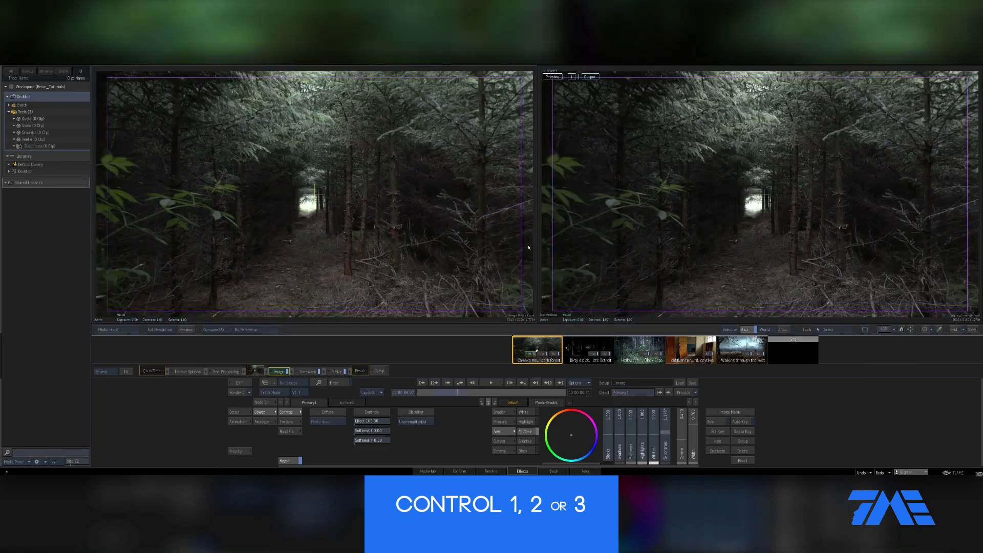
key("ctrl+3")
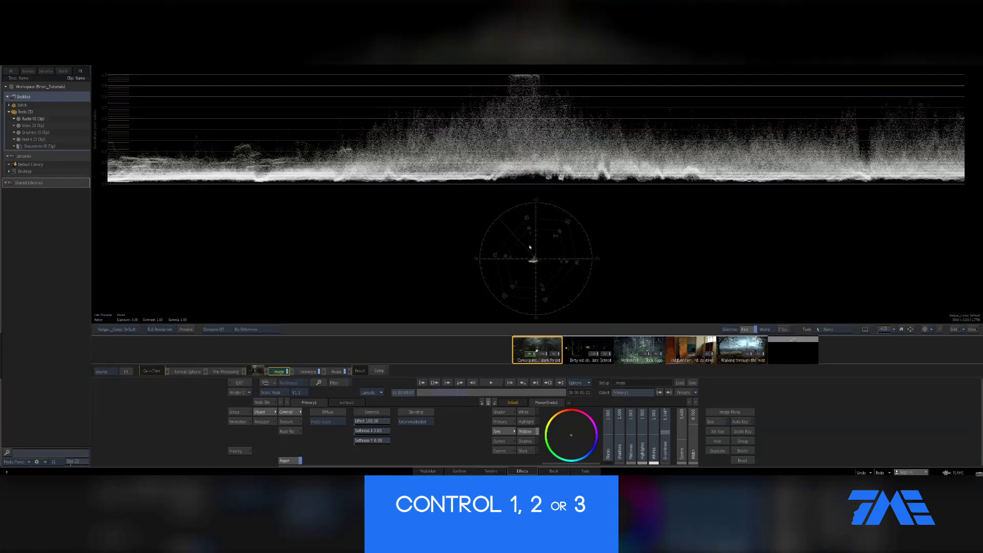
key("ctrl+2")
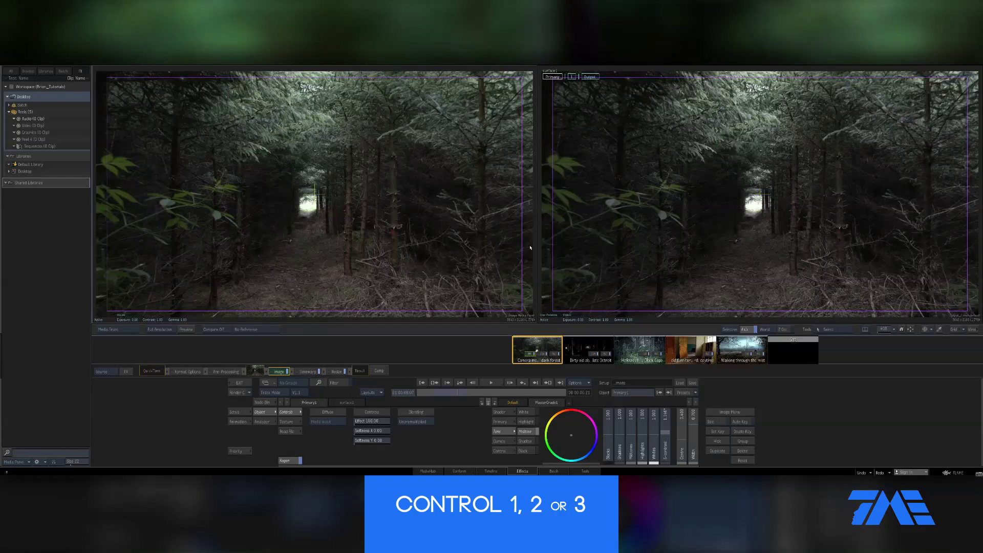
key("ctrl+1")
key("ctrl+2")
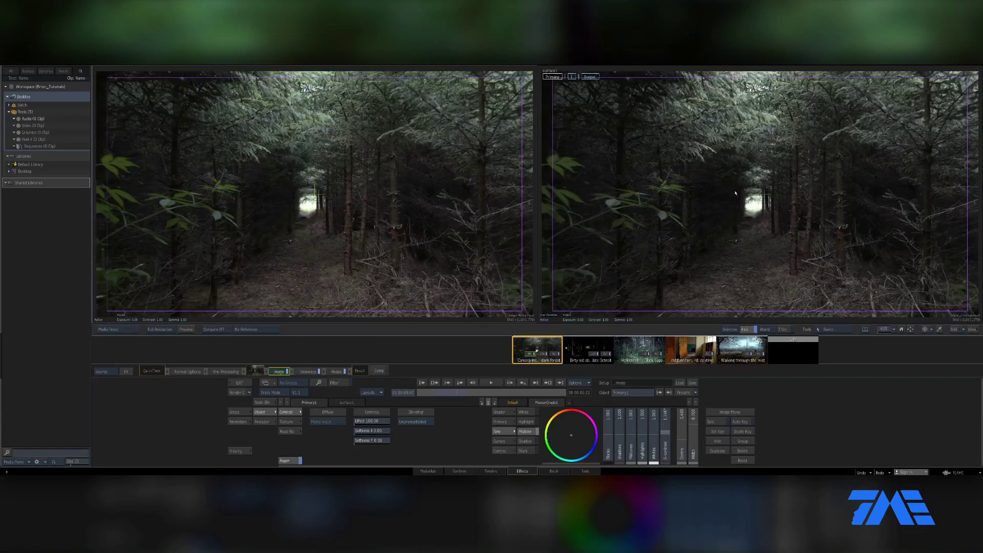
right_click(340, 209)
left_click(406, 214)
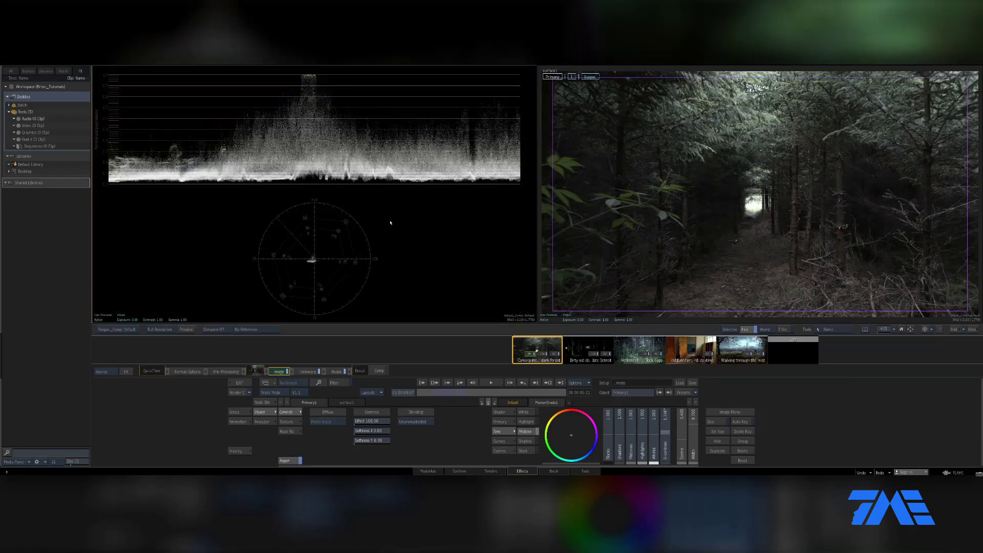
- Set the waveform scope to Luminance – Mono and park the clip at 01:00:05:13
right_click(392, 224)
mouse_move(443, 412)
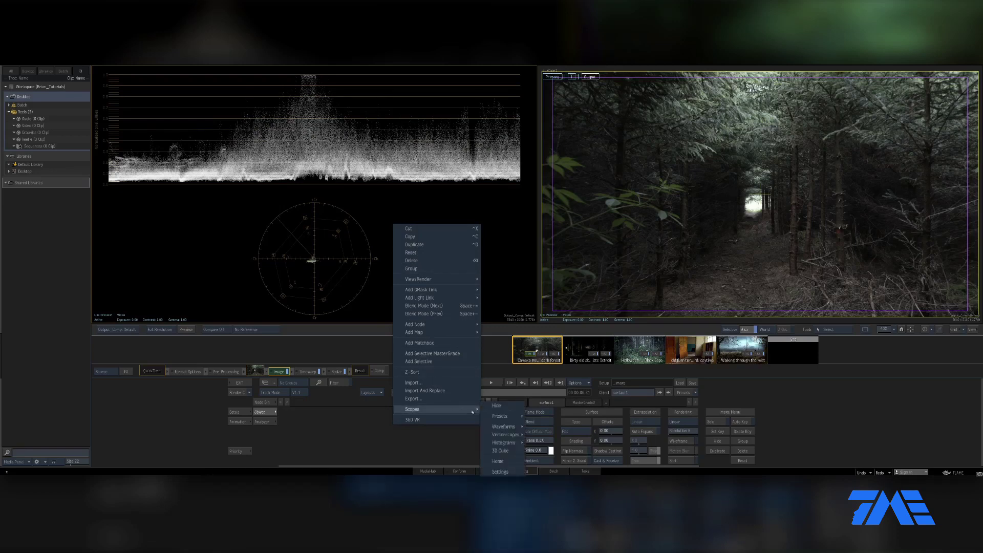
left_click(500, 471)
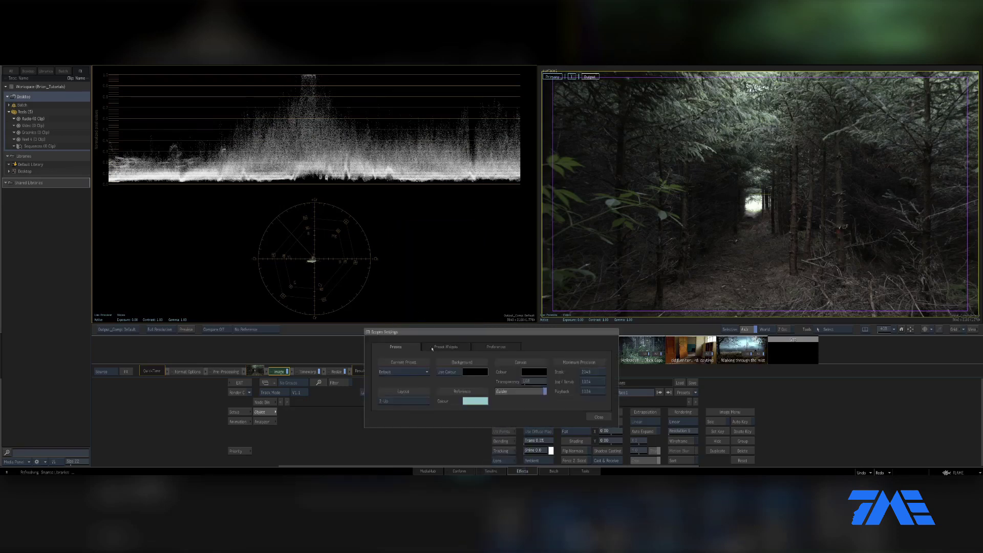
left_click_drag(431, 348, 381, 239)
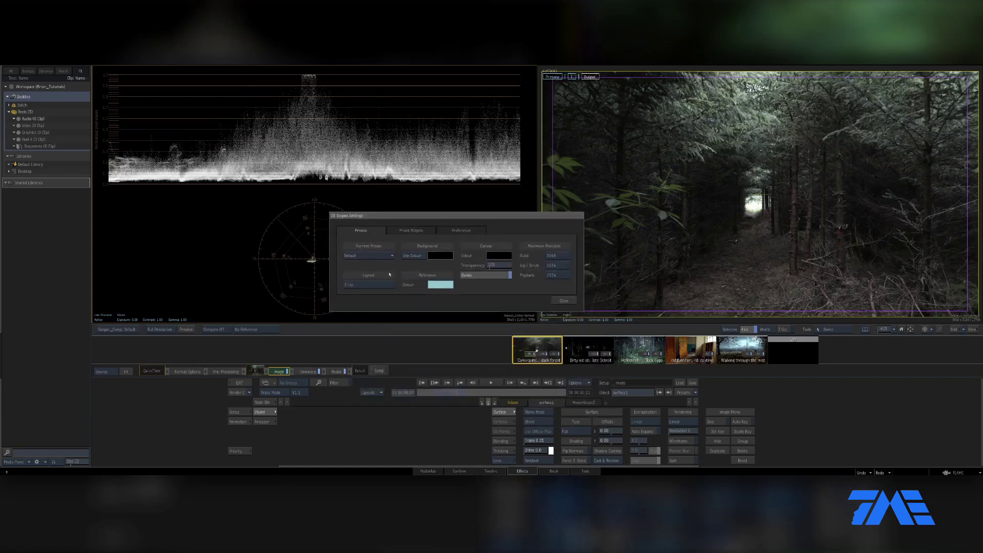
left_click(408, 232)
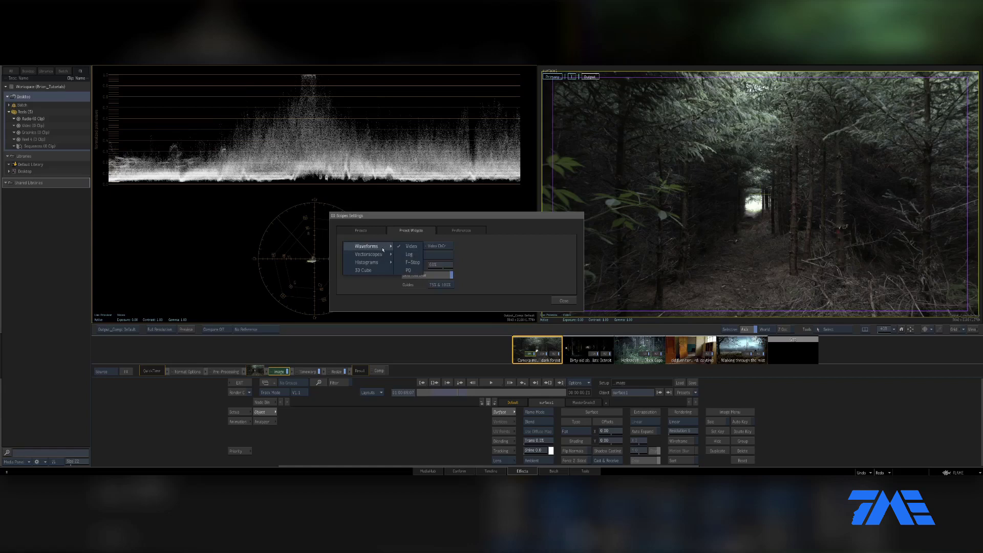
left_click(384, 244)
left_click(383, 247)
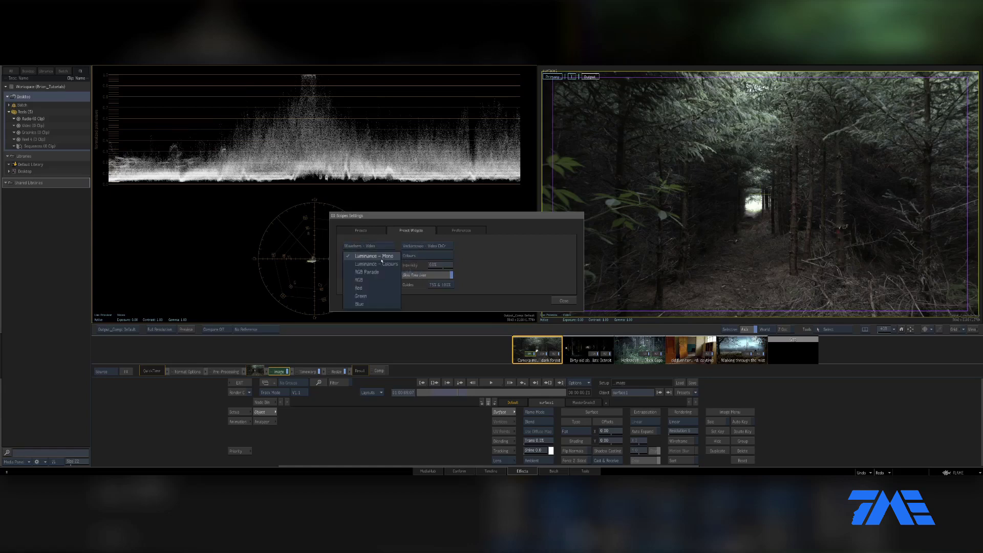
left_click(384, 240)
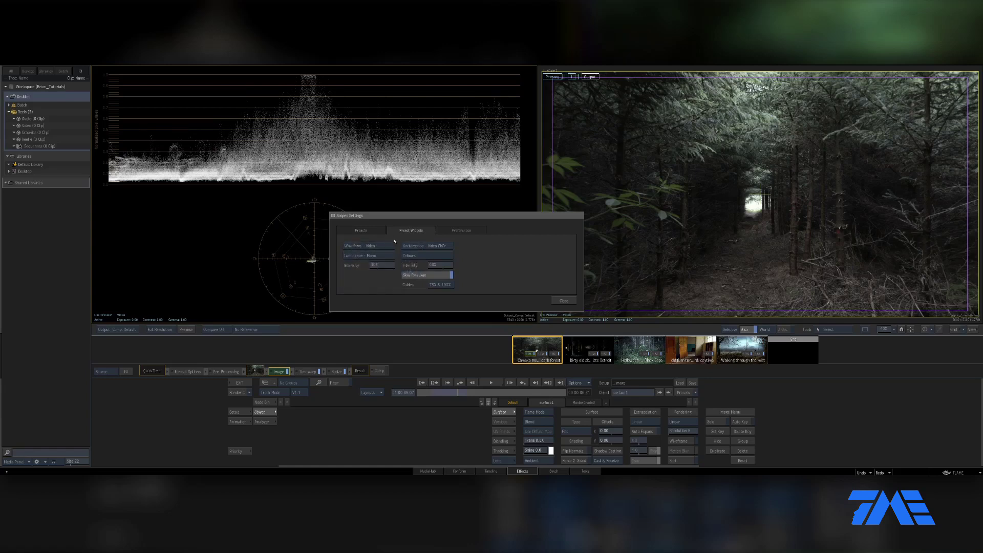
left_click(563, 301)
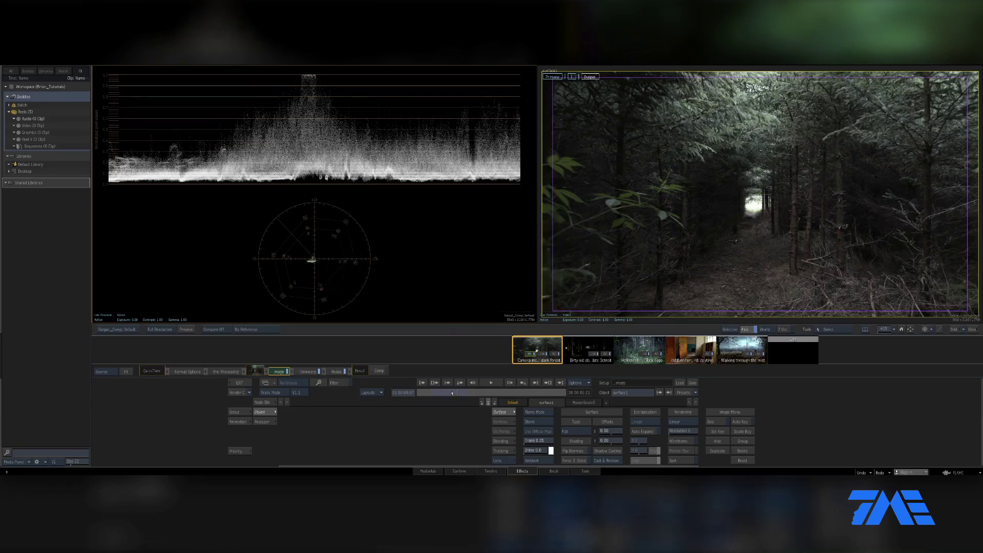
left_click_drag(451, 392, 466, 396)
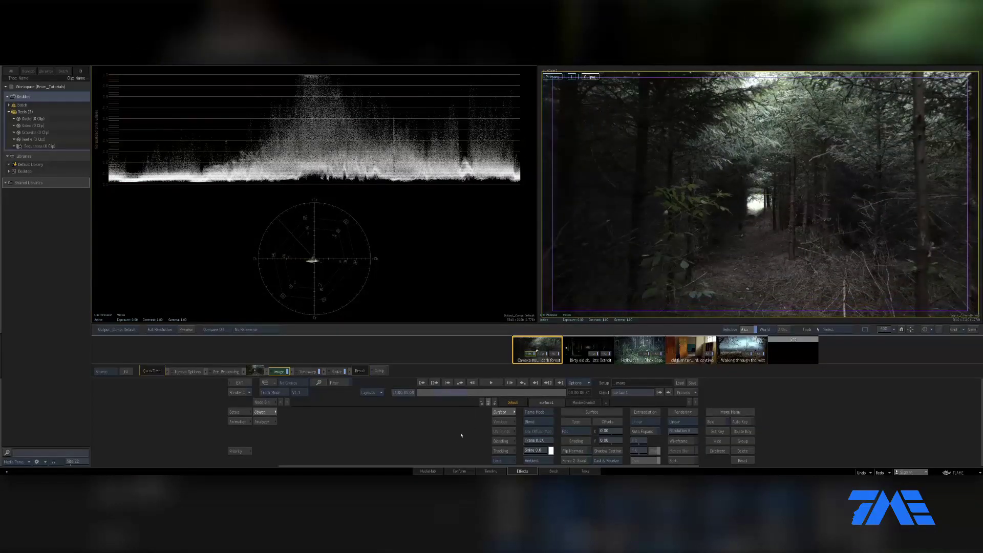
- Open the MasterGrade lift, gamma, gain and offset wheels with Primary1 as the edited object
left_click(584, 403)
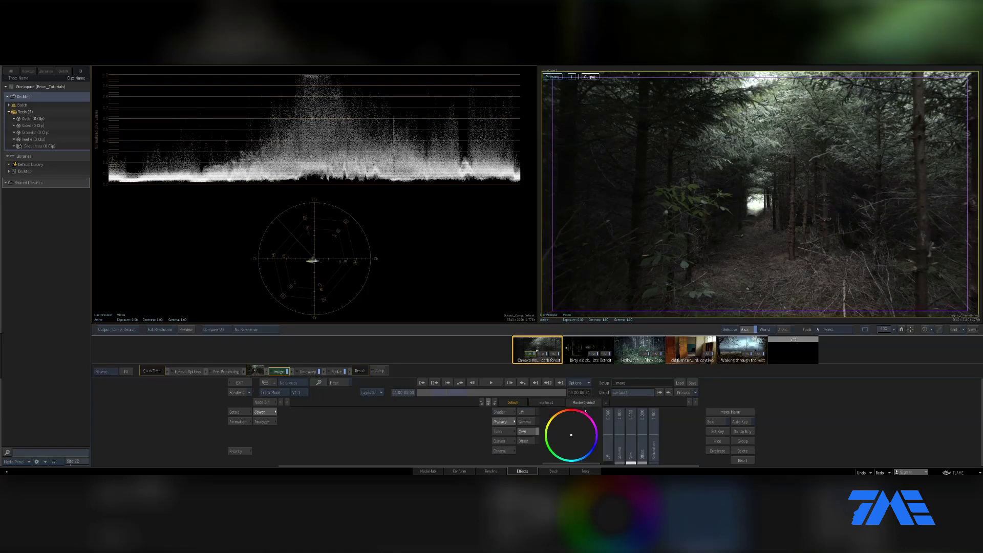
left_click(553, 404)
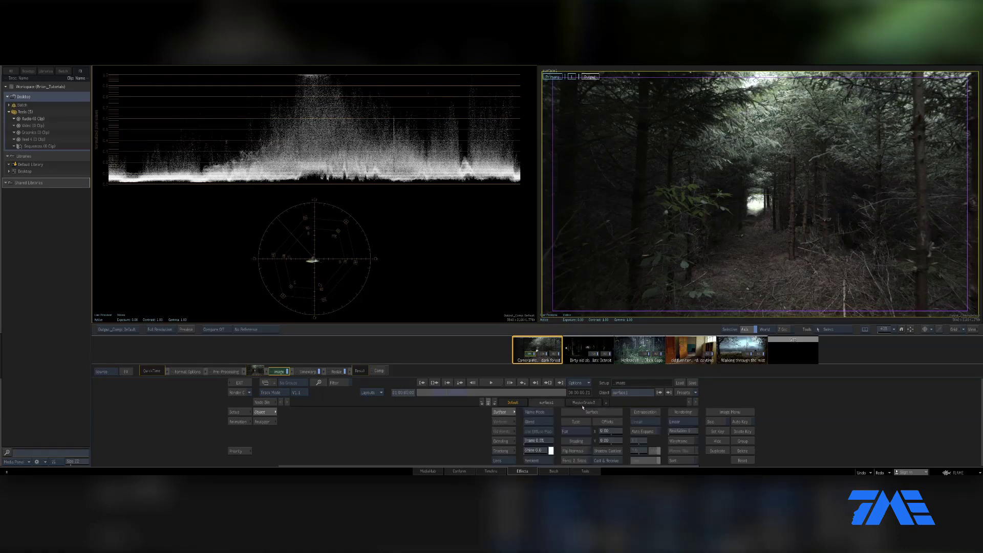
left_click(585, 403)
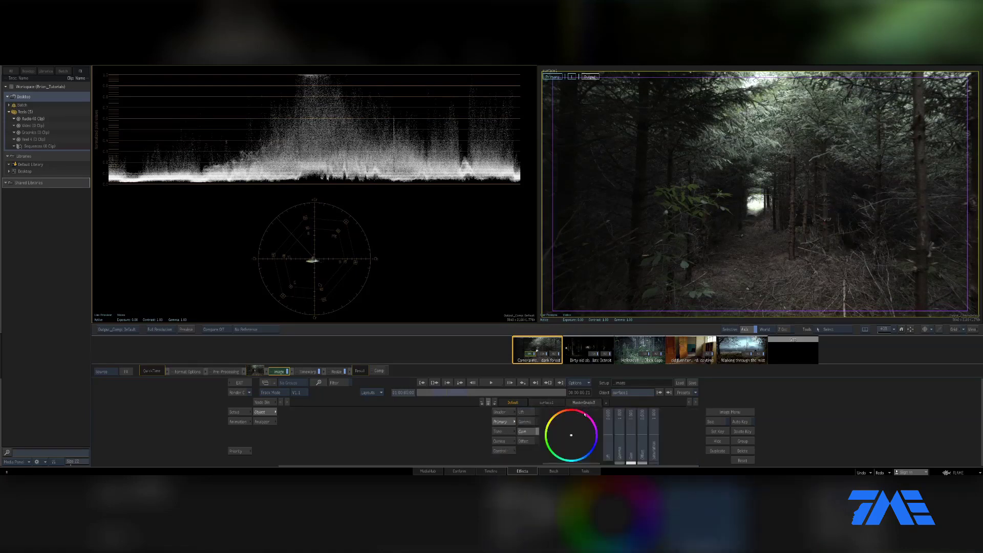
left_click(507, 431)
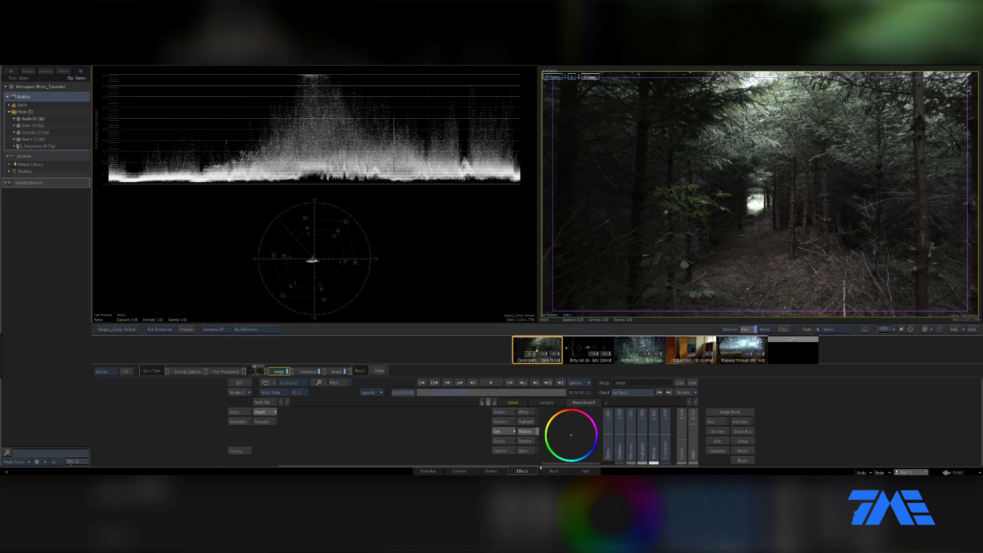
left_click(669, 392)
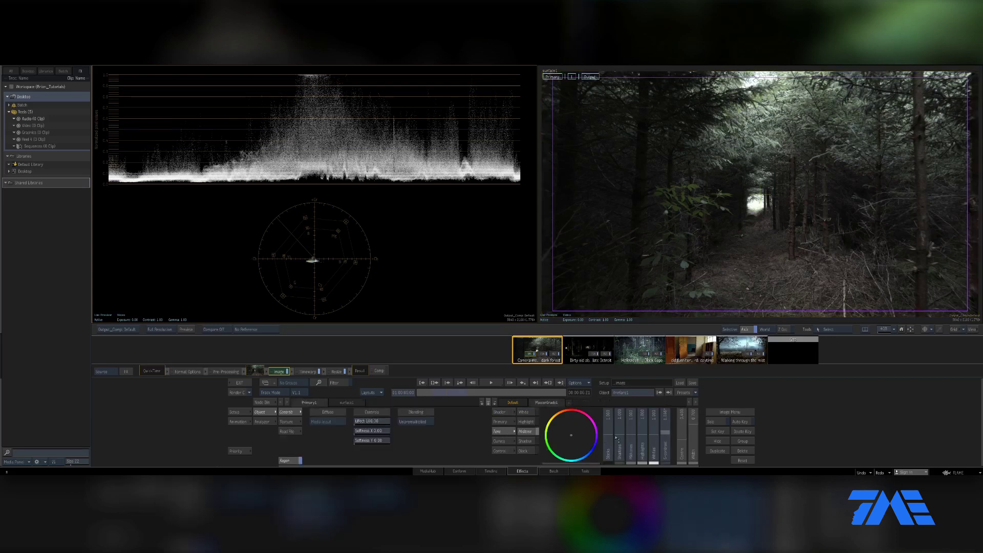
left_click(506, 422)
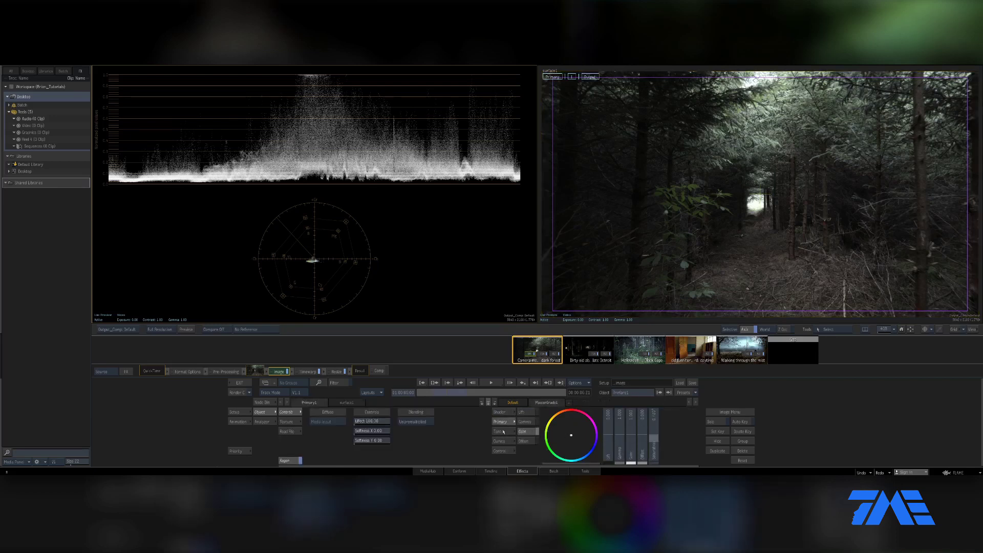
left_click(510, 432)
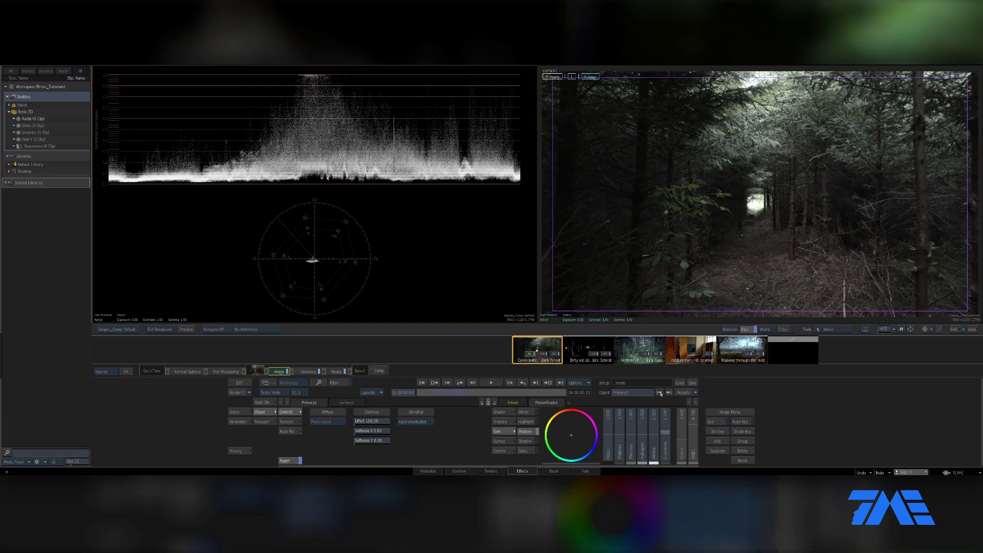
left_click(659, 392)
left_click(670, 393)
left_click(501, 421)
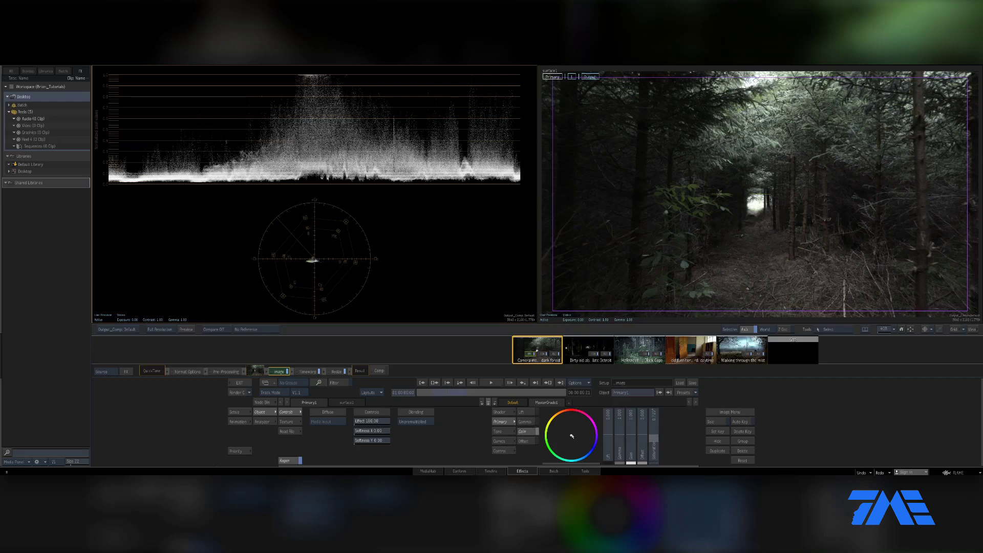
- Drag the colour-balance wheel to give the forest clip a fine-tuned colour tint
mouse_move(571, 436)
left_mouse_down()
mouse_move(551, 413)
mouse_move(563, 419)
left_mouse_up()
left_click_drag(559, 419, 563, 427)
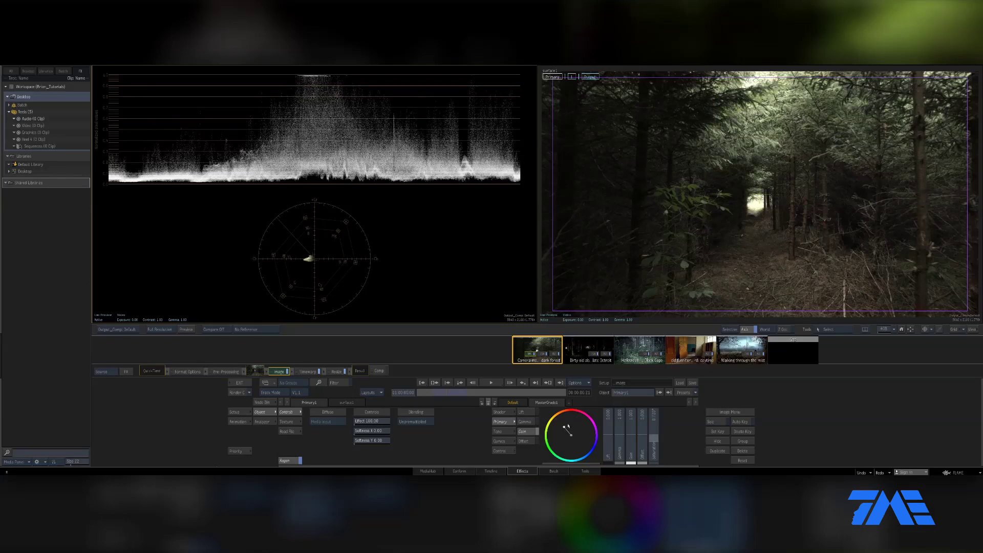
left_click_drag(567, 426, 577, 423)
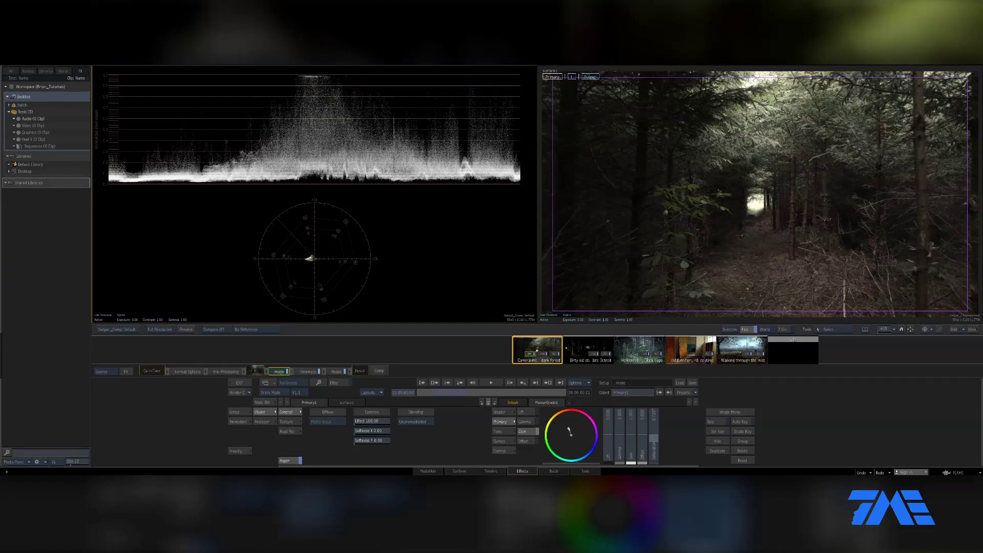
left_click_drag(570, 429, 591, 434)
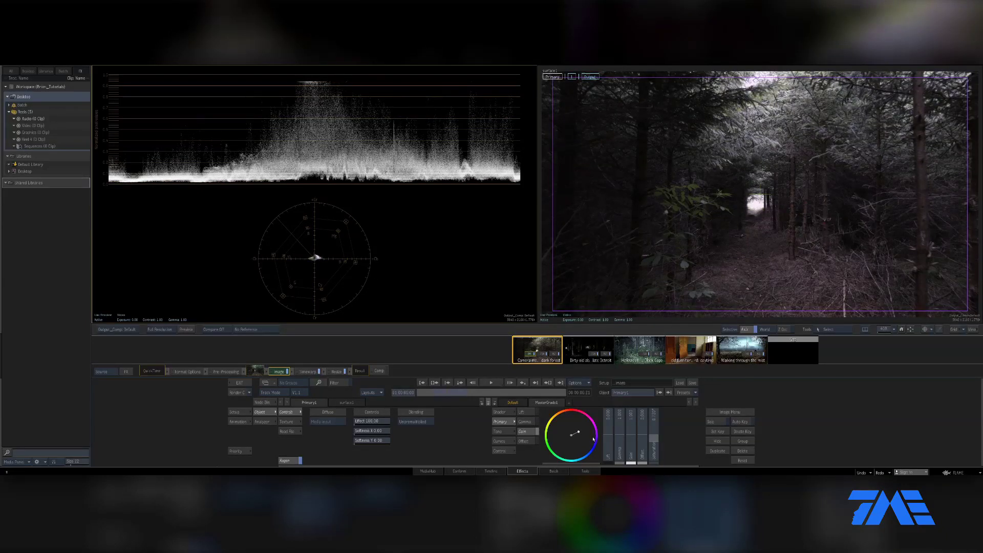
left_click_drag(594, 447, 541, 395)
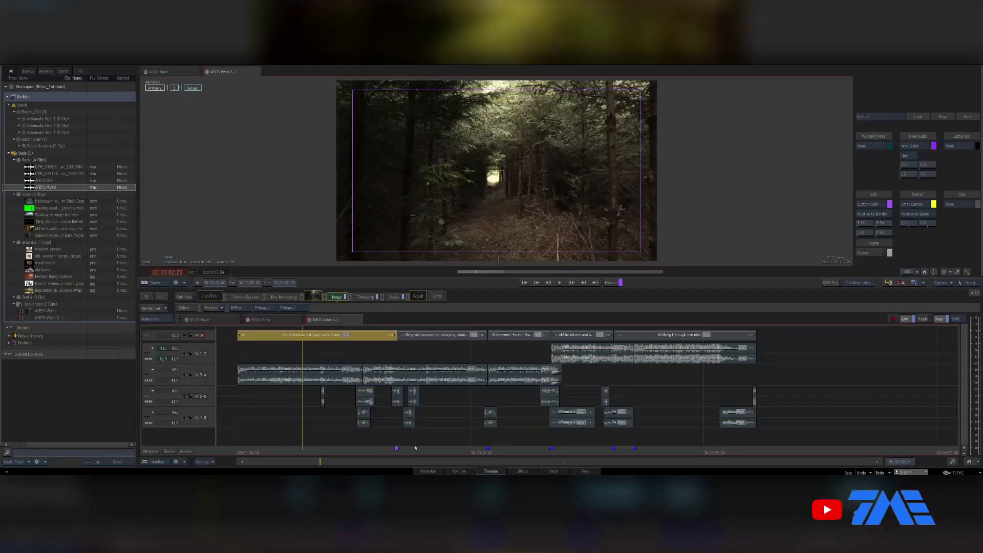
- Move the playhead, select the second clip (abandoned interior) and open its Image grade editor
left_click(425, 450)
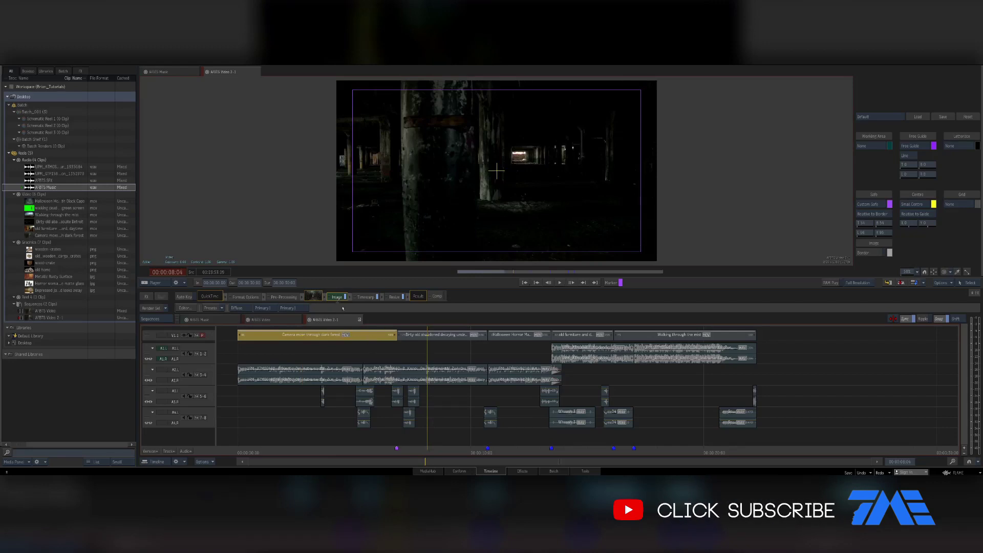
left_click_drag(371, 341, 374, 335)
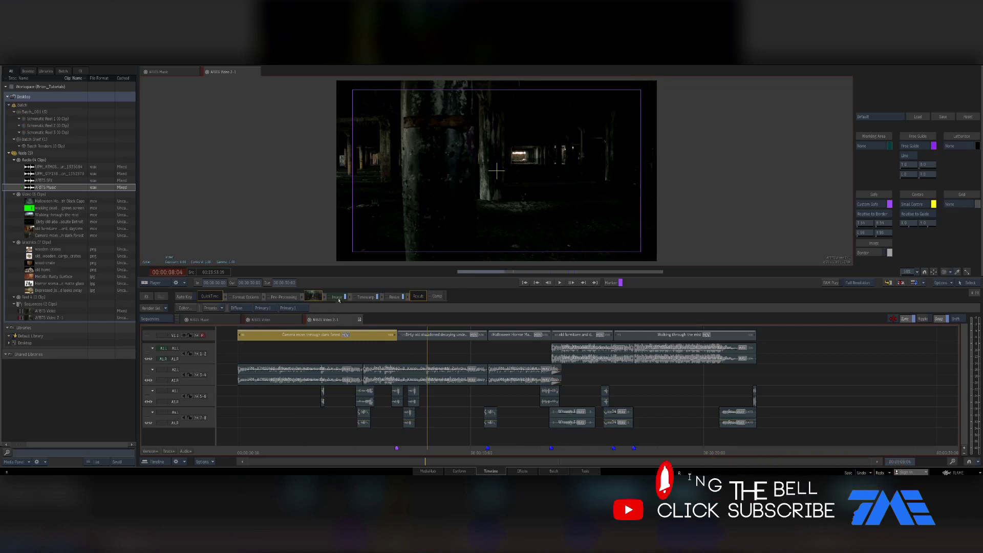
left_click(416, 337)
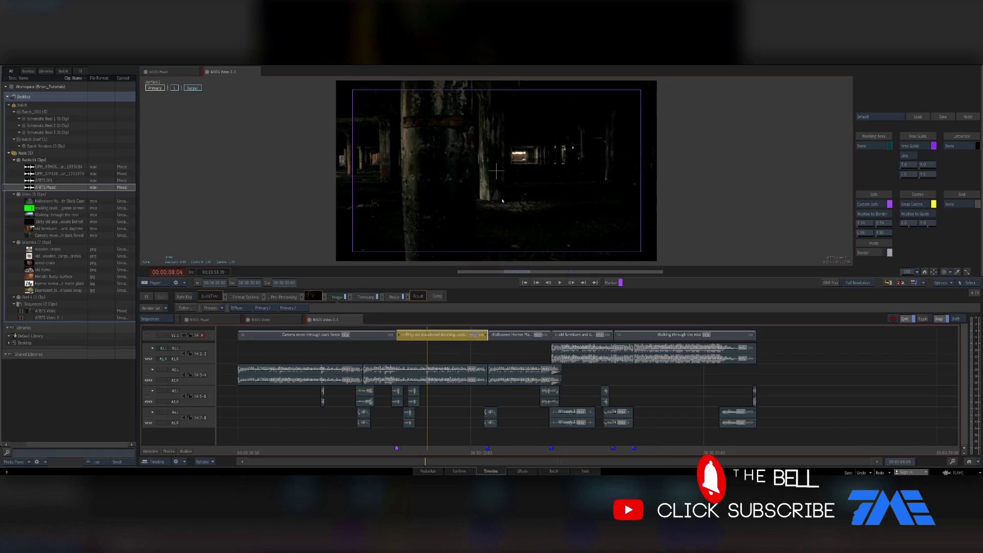
left_click(332, 297)
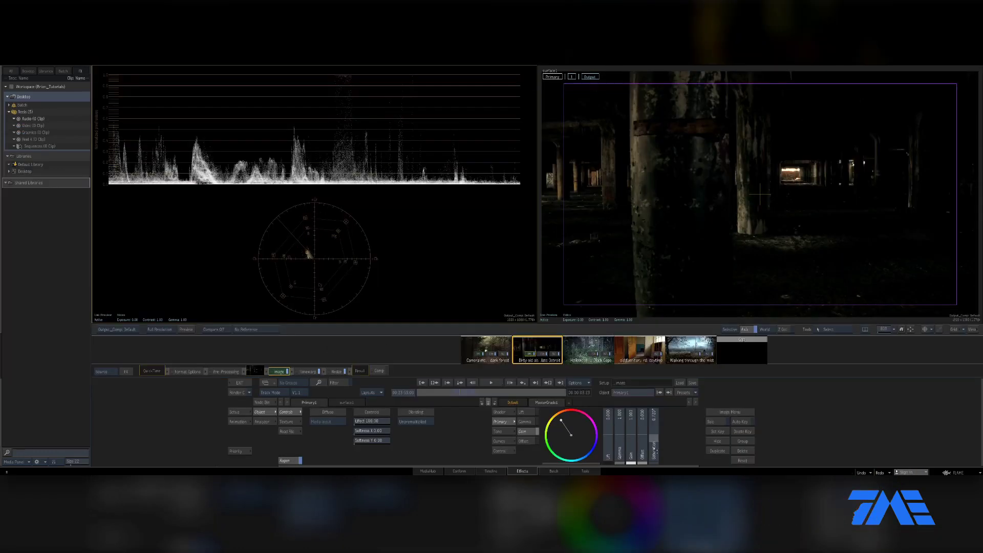
- Grade the abandoned-building clip: saturation 1.210, S-contrast 1.000, midtones about 1.45, then exit to the timeline
mouse_move(655, 444)
left_mouse_down()
mouse_move(656, 426)
mouse_move(665, 434)
left_mouse_up()
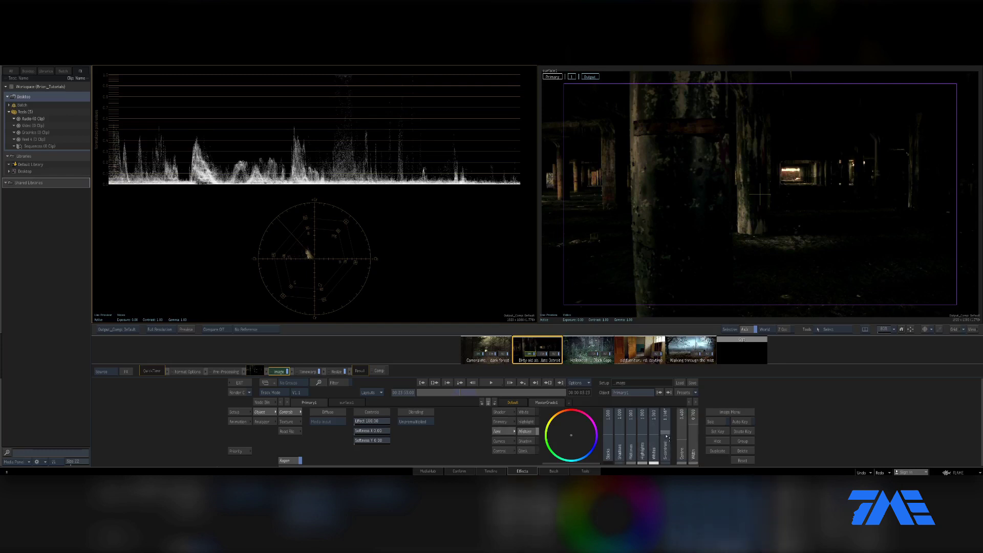
left_click_drag(668, 437, 671, 425)
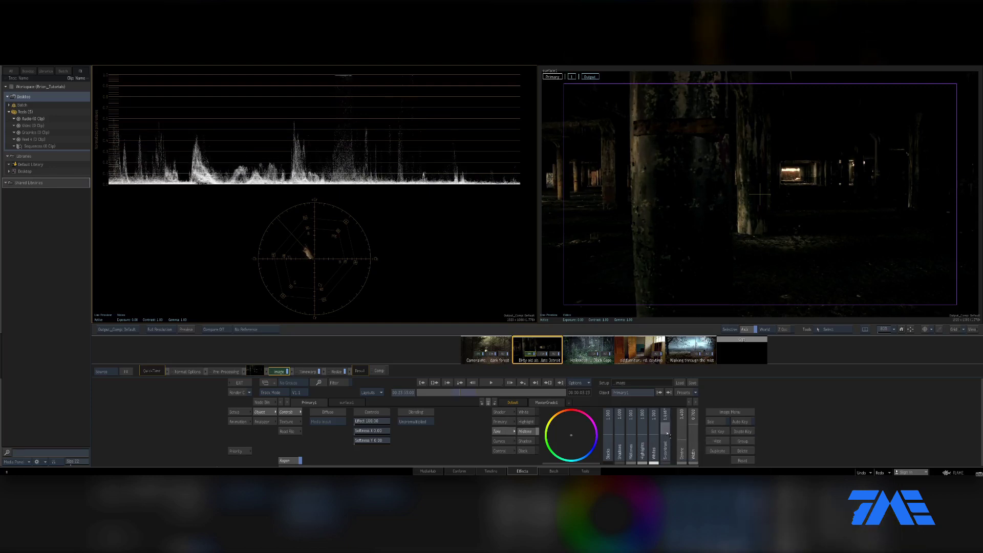
left_click(667, 434)
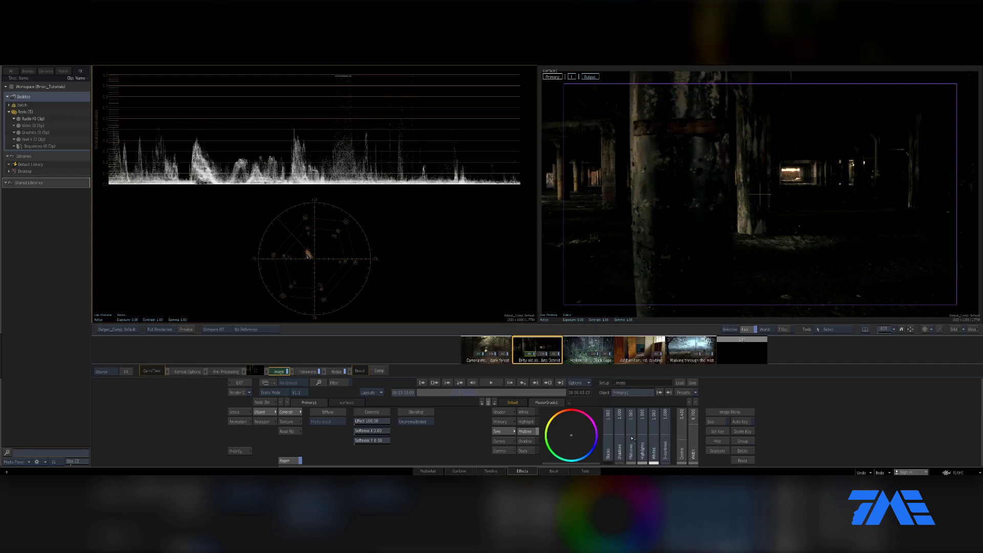
left_click_drag(634, 436, 649, 415)
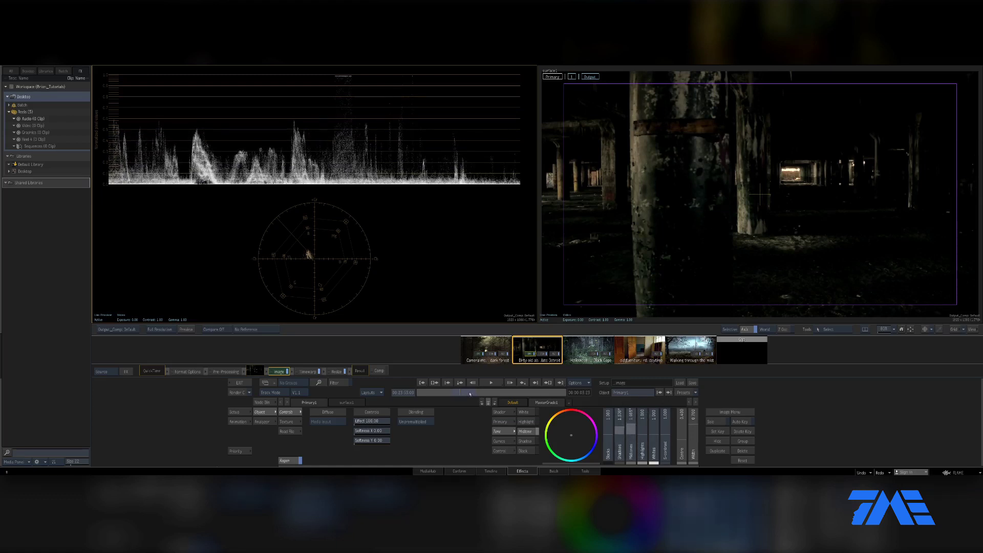
mouse_move(470, 393)
left_mouse_down()
mouse_move(450, 392)
mouse_move(503, 391)
mouse_move(481, 393)
left_mouse_up()
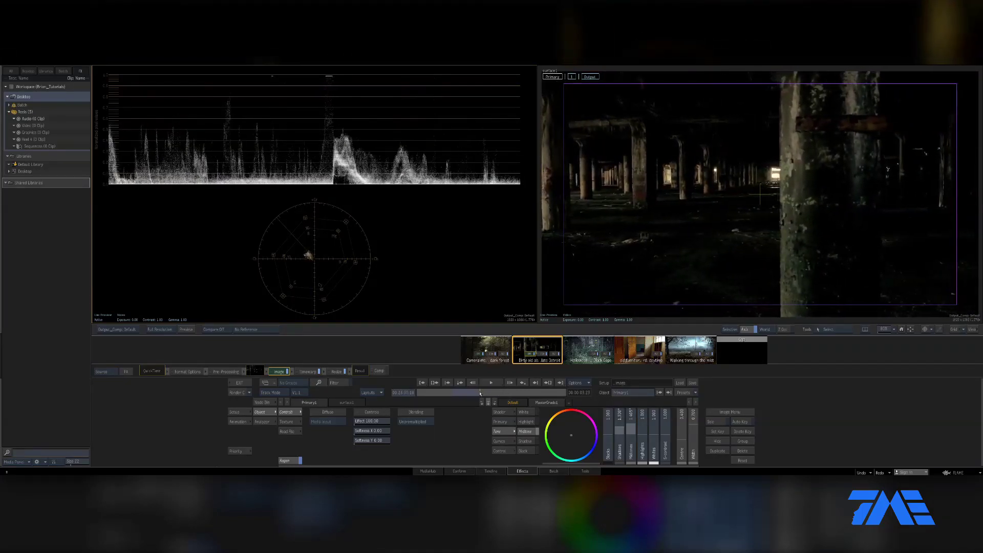
left_click(239, 383)
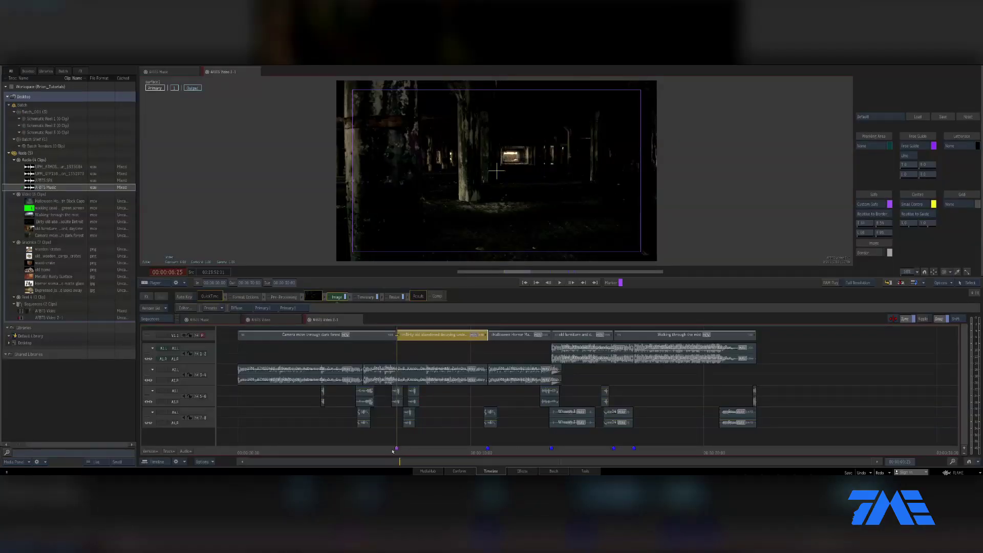
- Trim the abandoned-building clip's head, then undo twice to restore its full length
left_click_drag(392, 451, 460, 449)
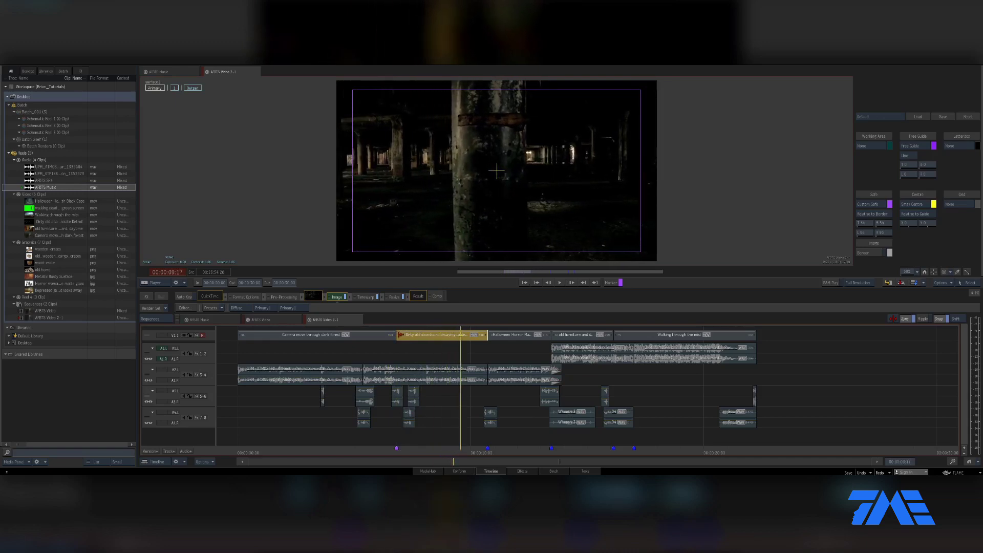
left_click_drag(398, 334, 460, 334)
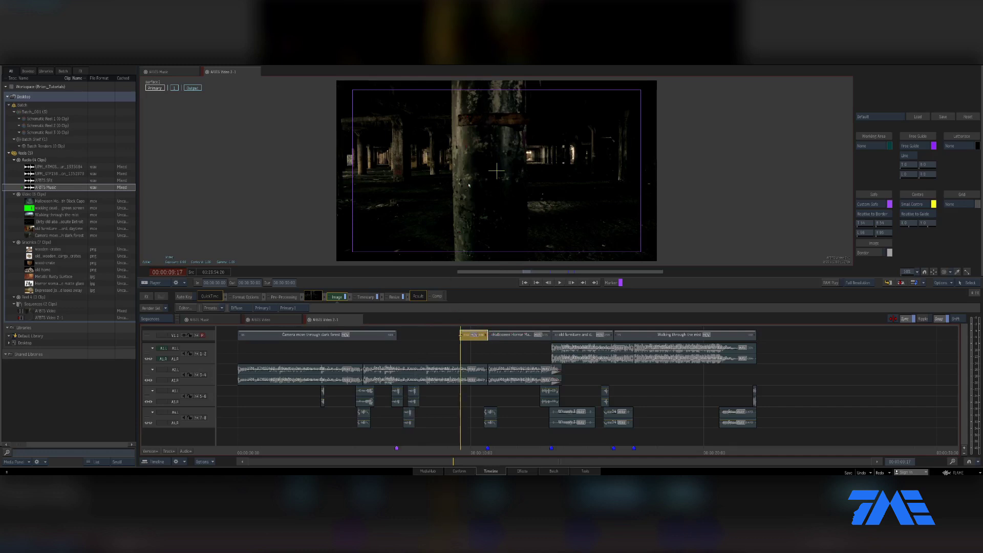
key("ctrl+z")
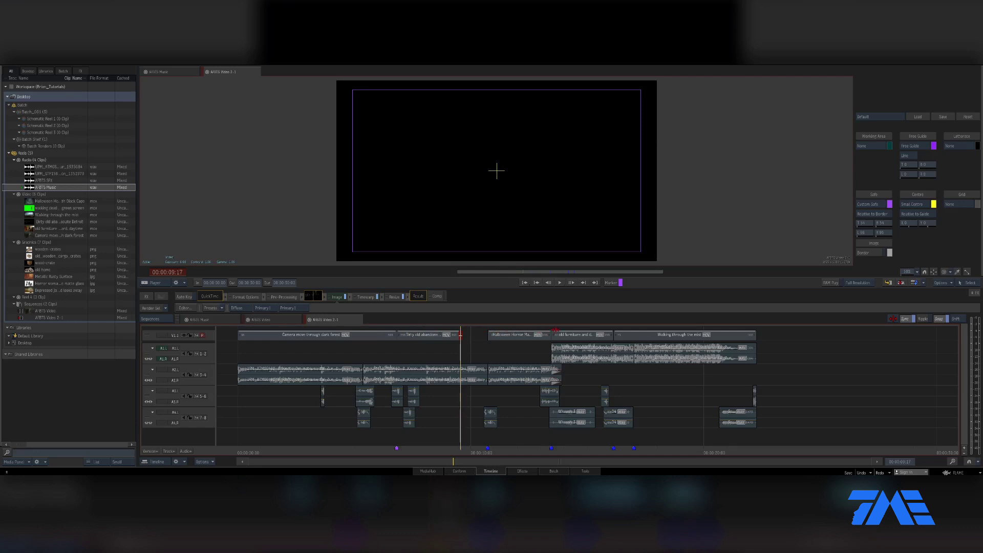
key("ctrl+z")
left_click_drag(405, 449, 448, 449)
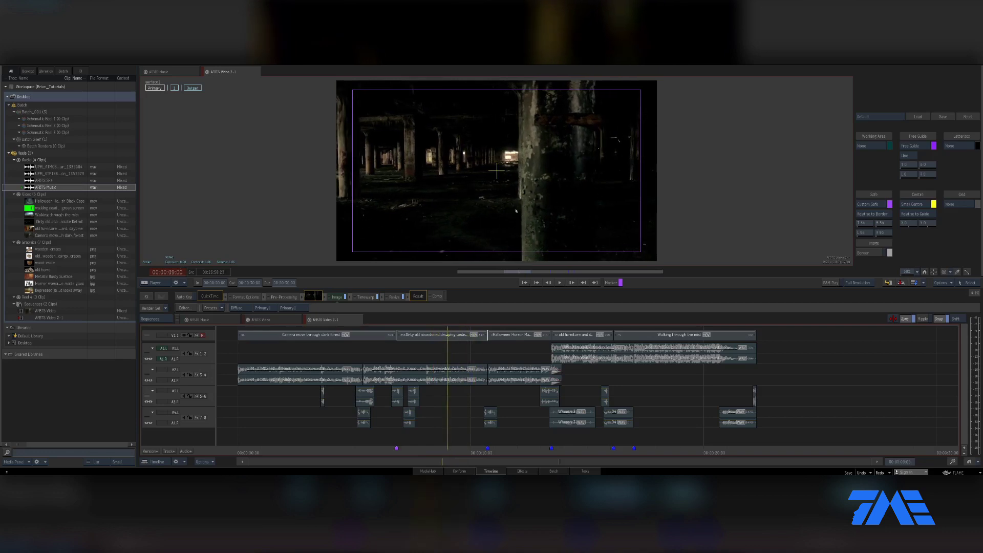
- Go to 07:23, select the abandoned-building clip and open its Image effect
left_click(418, 452)
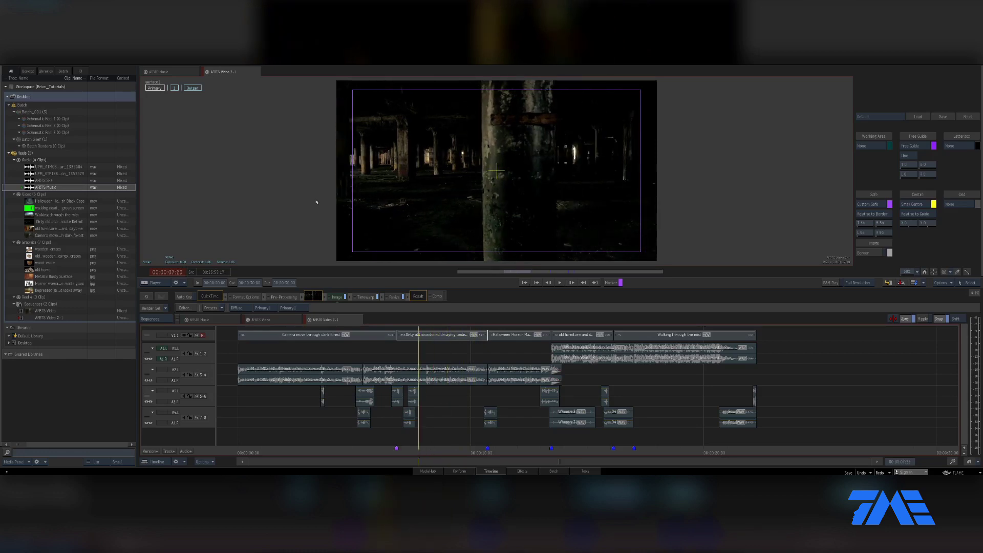
left_click(381, 336)
left_click(409, 335)
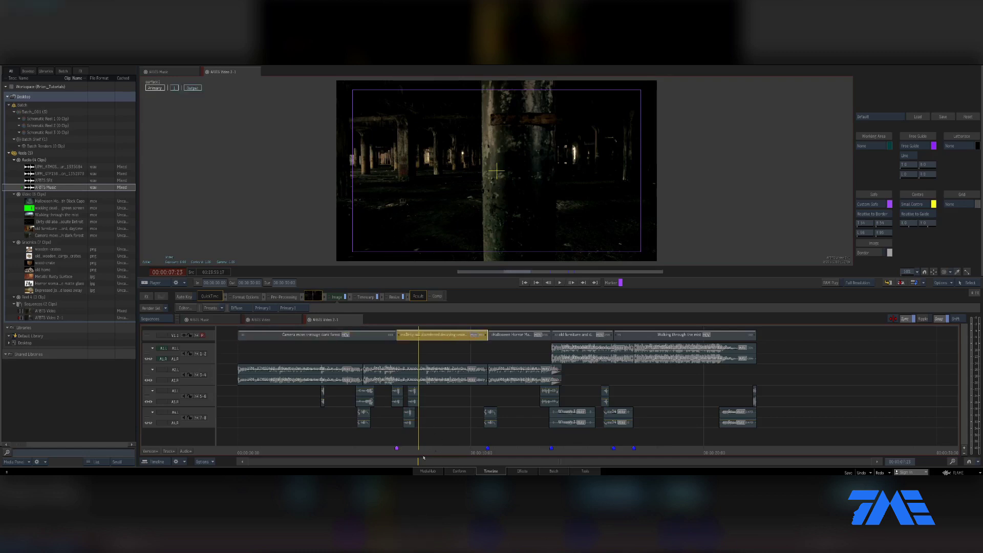
double_click(336, 297)
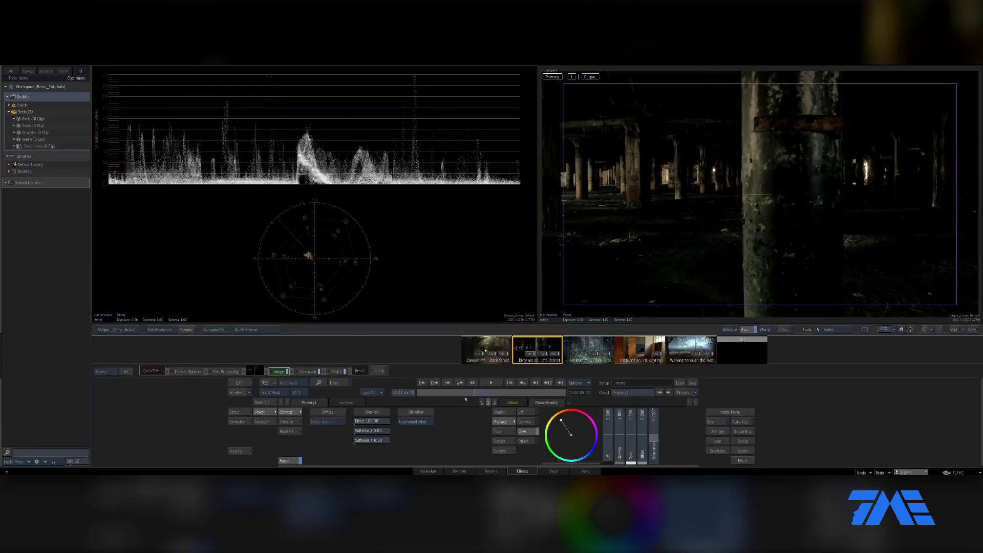
- Switch the Image grade to tonal ranges and tint the midtones with a colour-wheel shift
left_click_drag(477, 393, 485, 393)
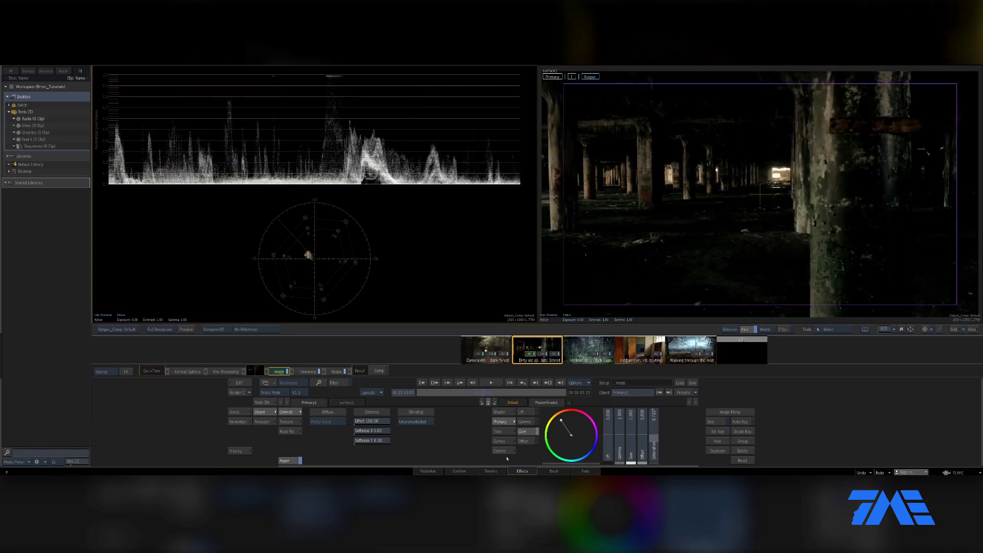
left_click(505, 432)
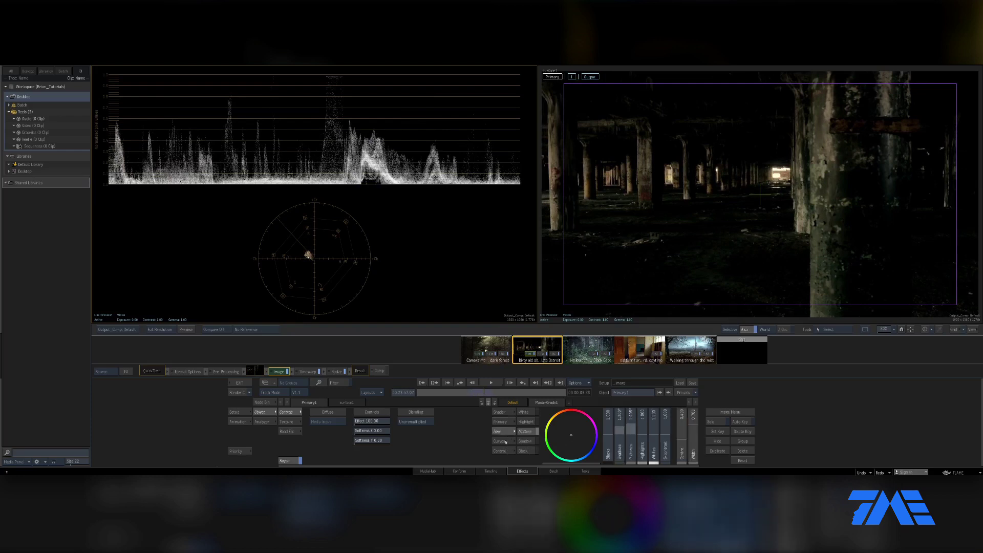
left_click(505, 441)
left_click(504, 431)
left_click(527, 422)
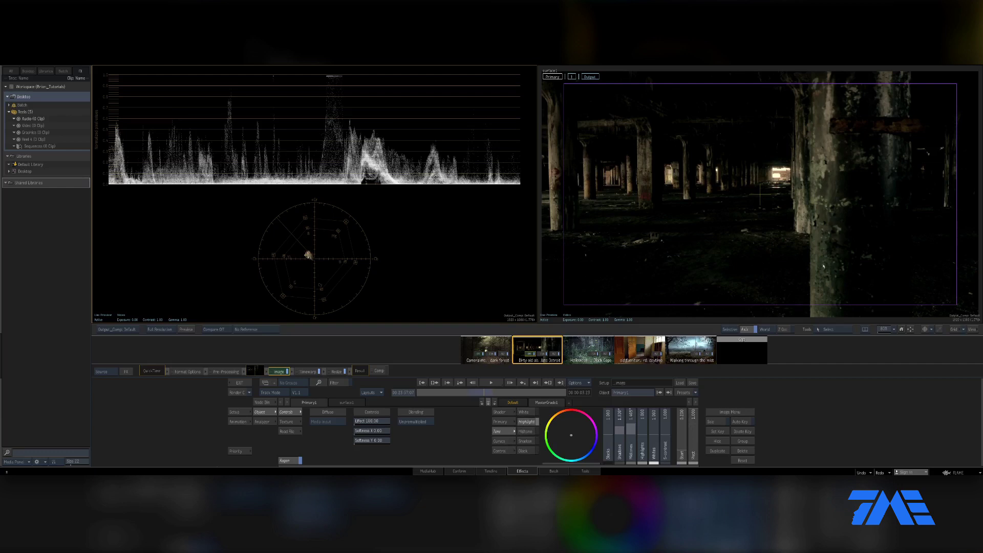
left_click(529, 433)
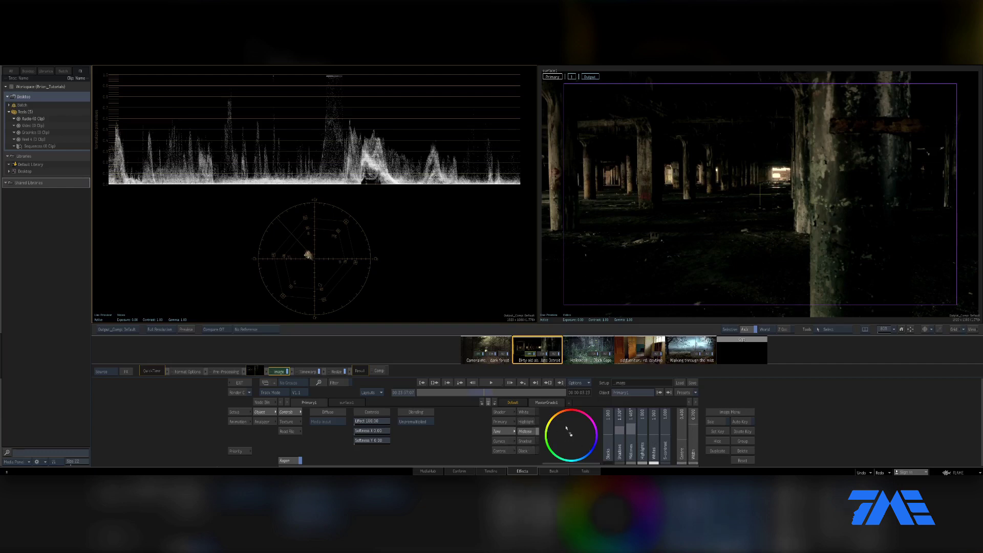
left_click_drag(555, 412, 553, 408)
- Warm the shadows toward yellow-orange, show the shader controls, and return to the timeline
left_click(525, 441)
mouse_move(570, 435)
left_mouse_down()
mouse_move(573, 423)
mouse_move(565, 425)
left_mouse_up()
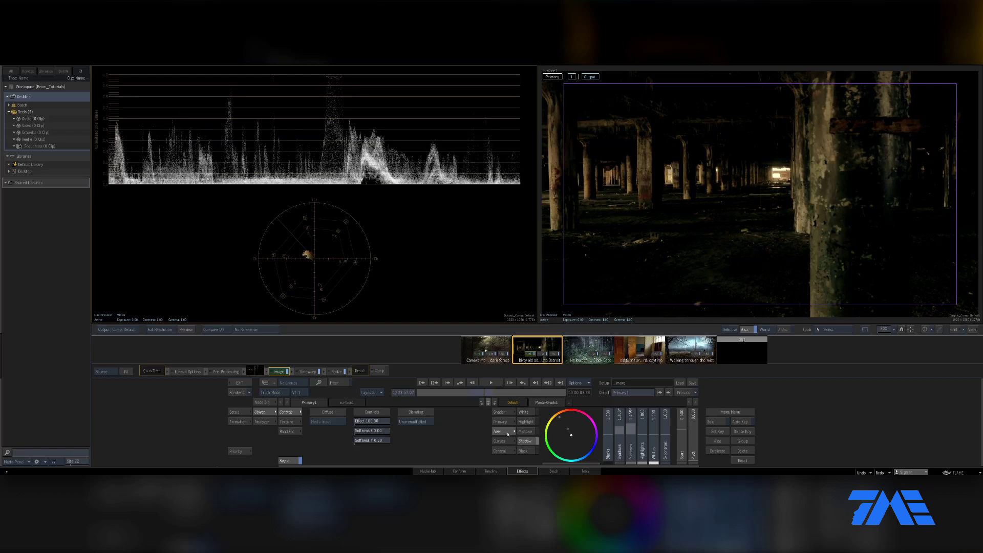
left_click(529, 423)
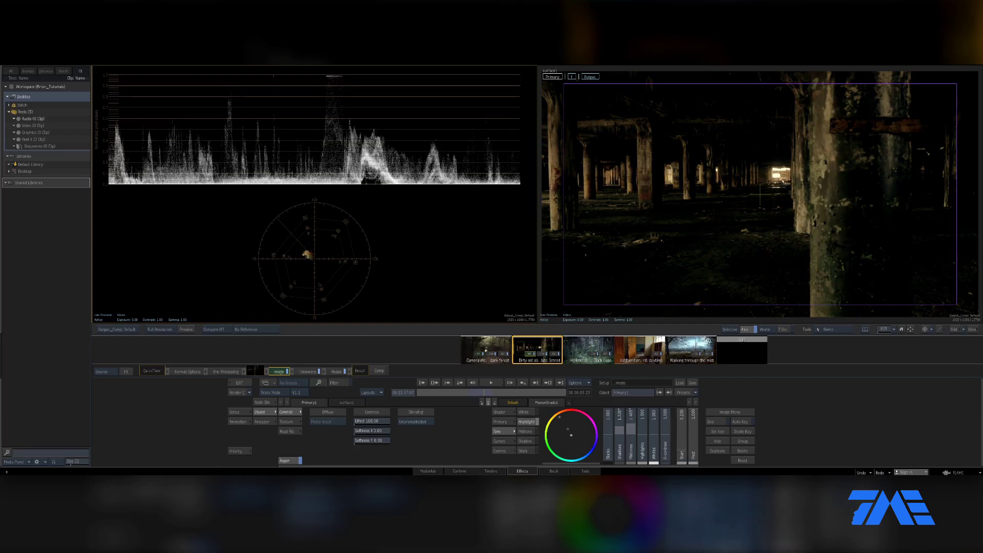
left_click(502, 413)
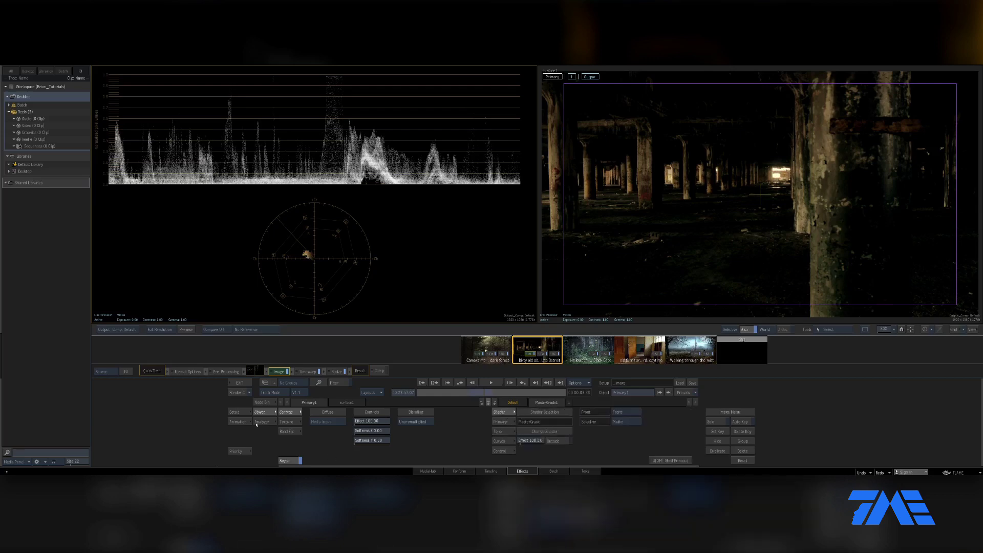
left_click(239, 383)
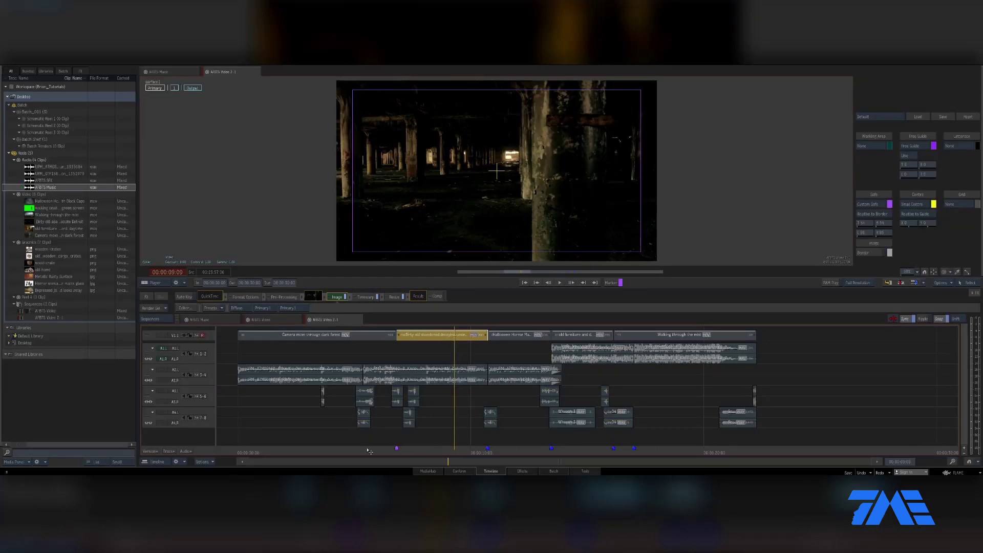
left_click_drag(370, 451, 422, 449)
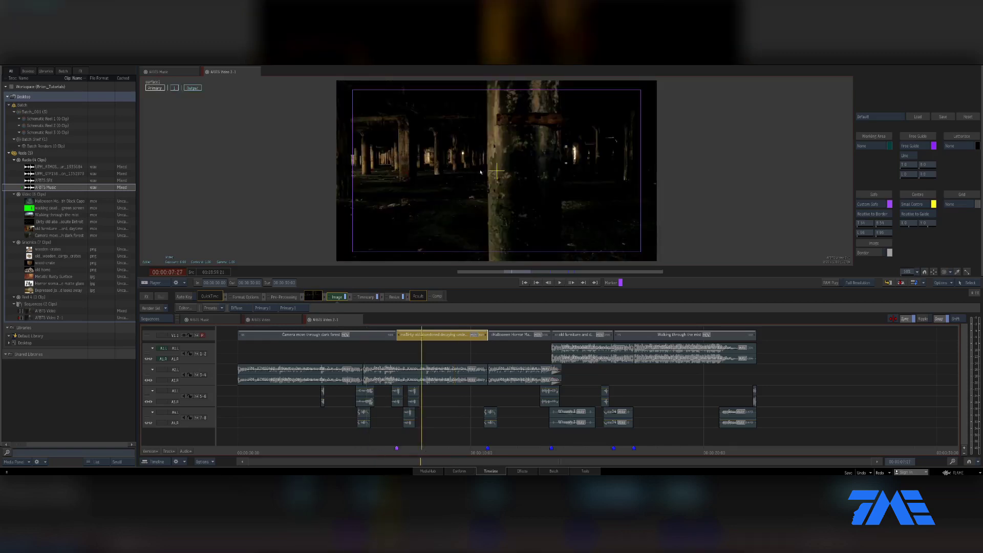
left_click_drag(443, 451, 461, 446)
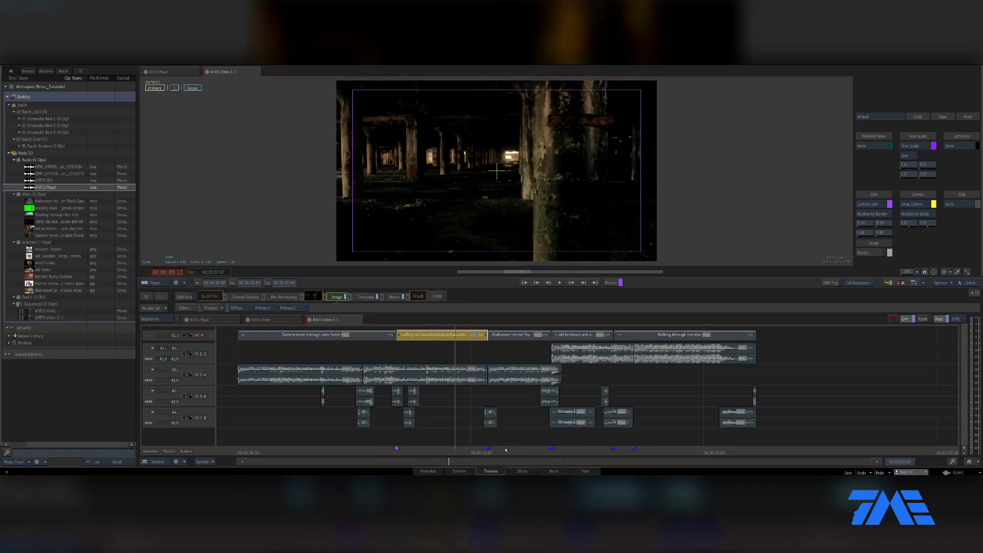
left_click(506, 450)
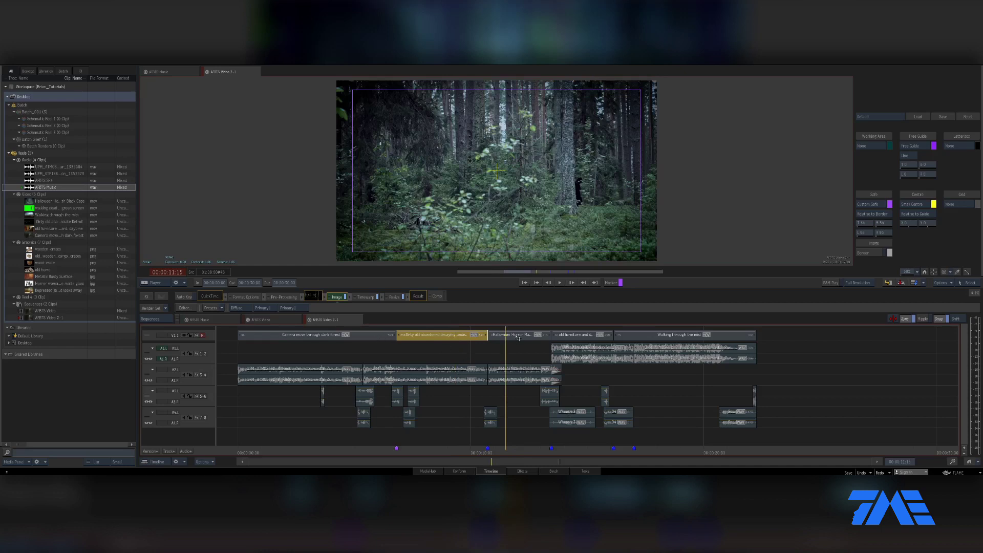
left_click(373, 335)
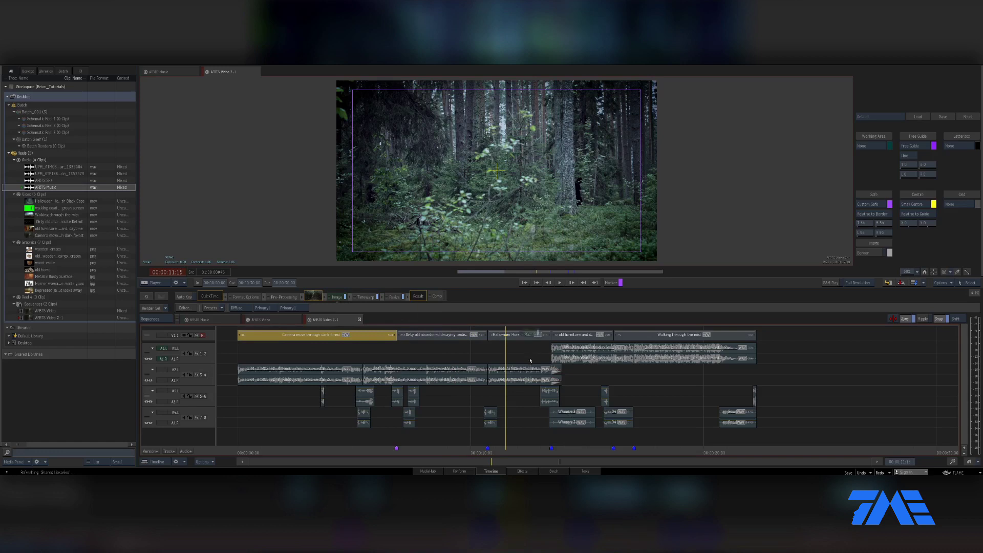
- Copy the Image grade from the Camera move through dark forest clip
left_click(502, 337)
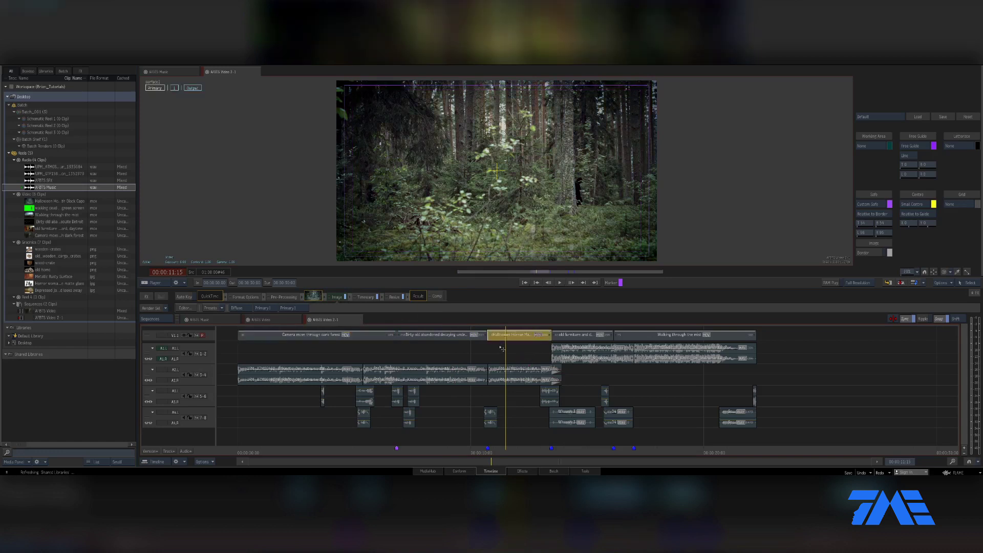
left_click(340, 338)
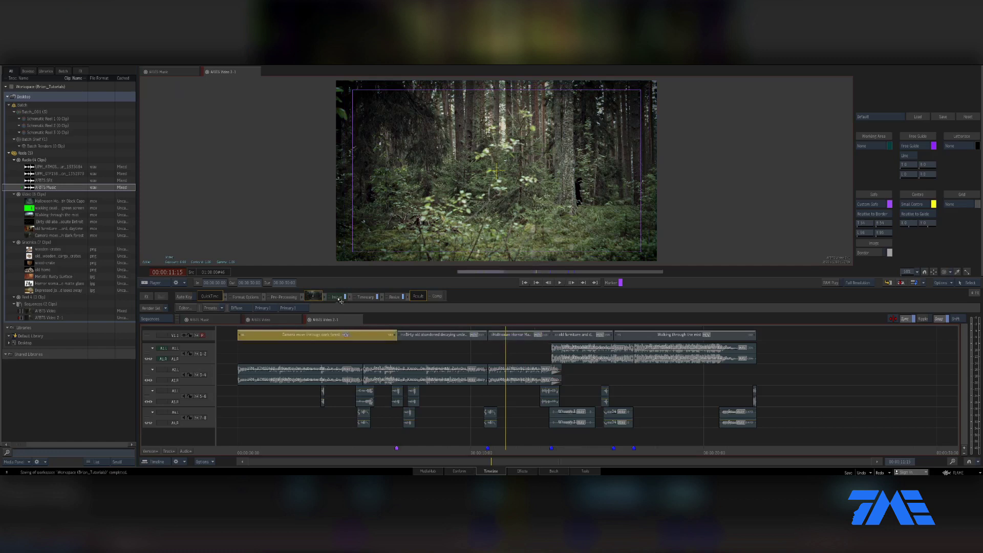
right_click(340, 298)
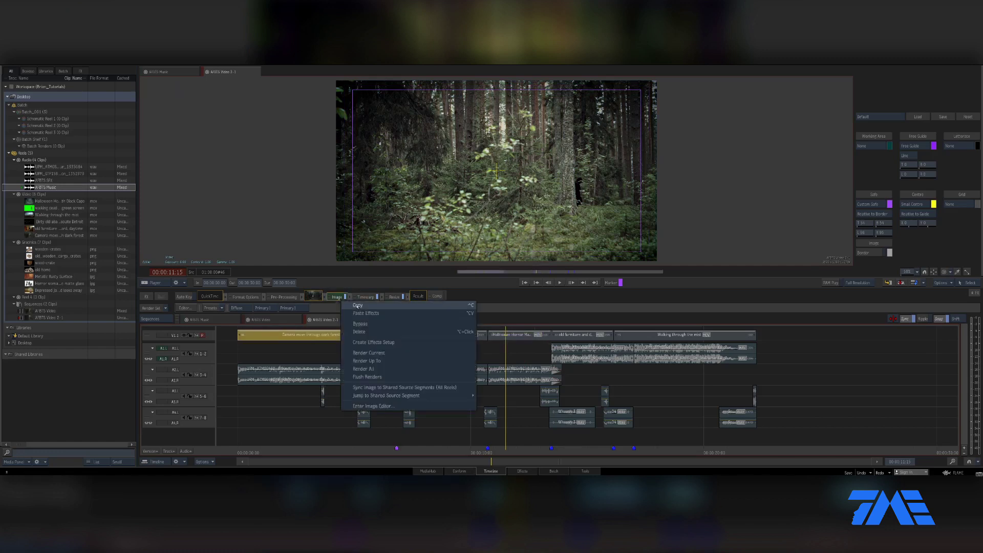
left_click(358, 306)
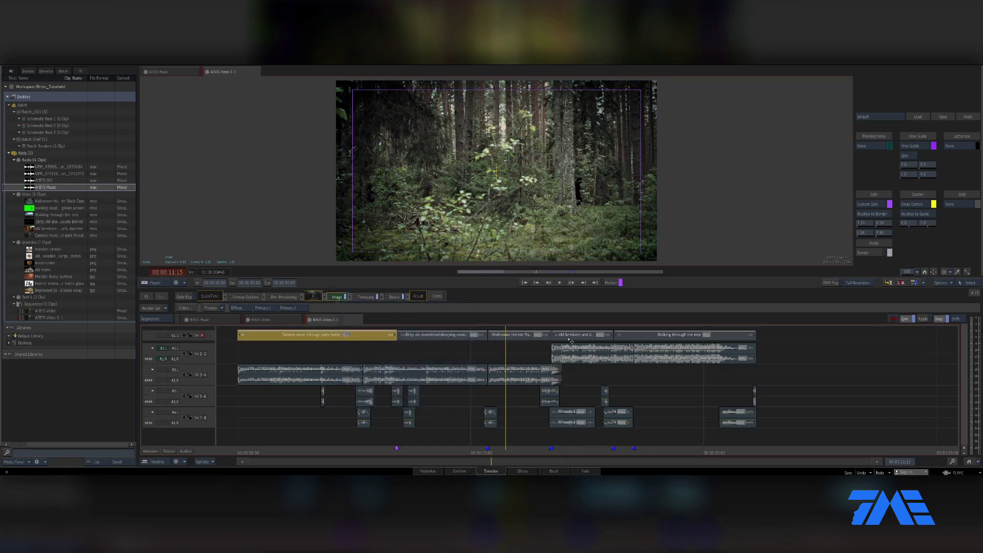
- Delete and restore the Halloween Horror clip, then scrub through the next three shots
left_click(534, 338)
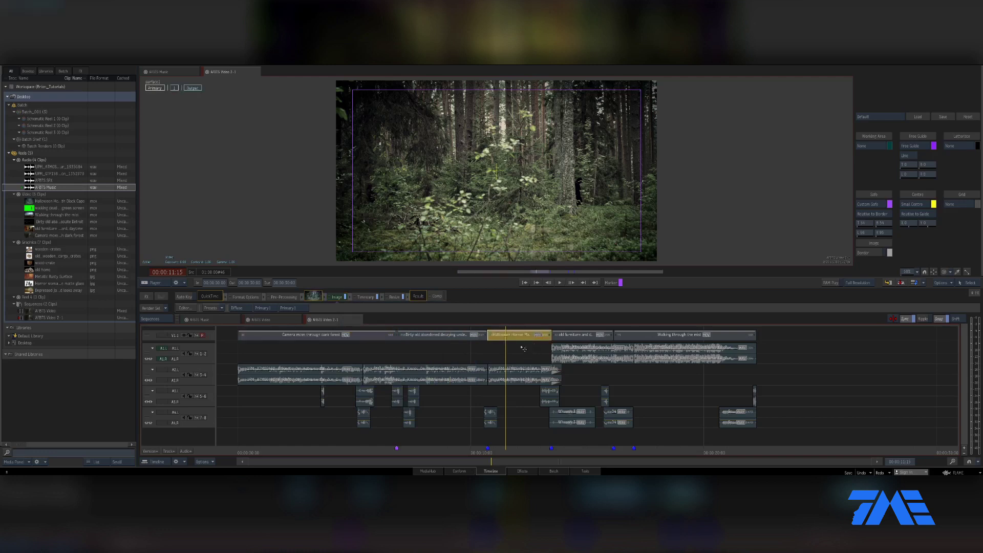
key("Delete")
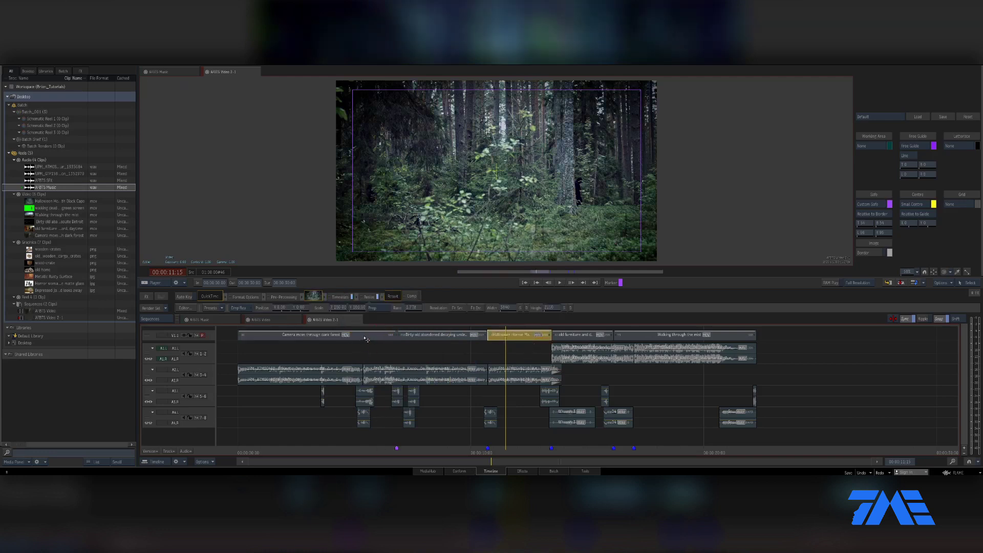
key("ctrl+z")
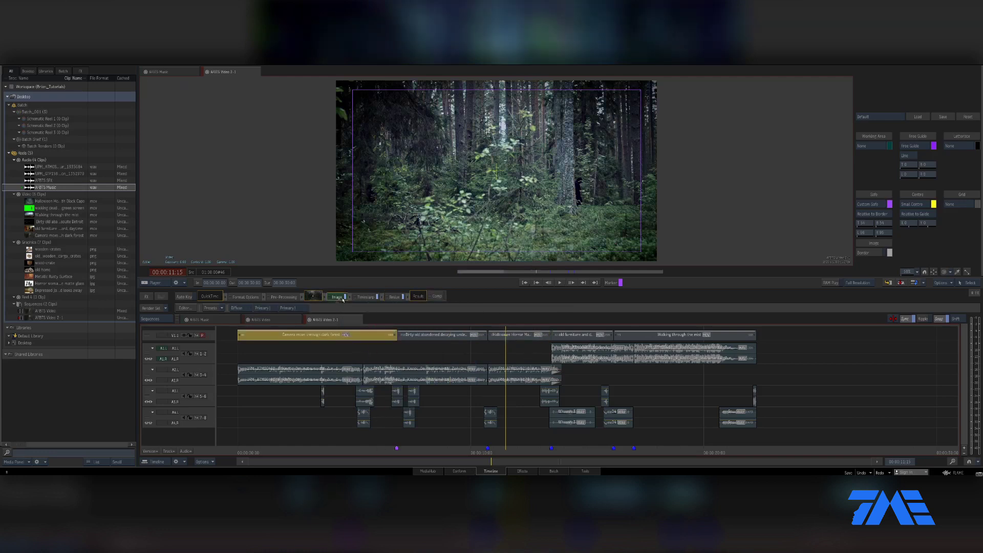
right_click(342, 300)
left_click_drag(523, 449, 537, 358)
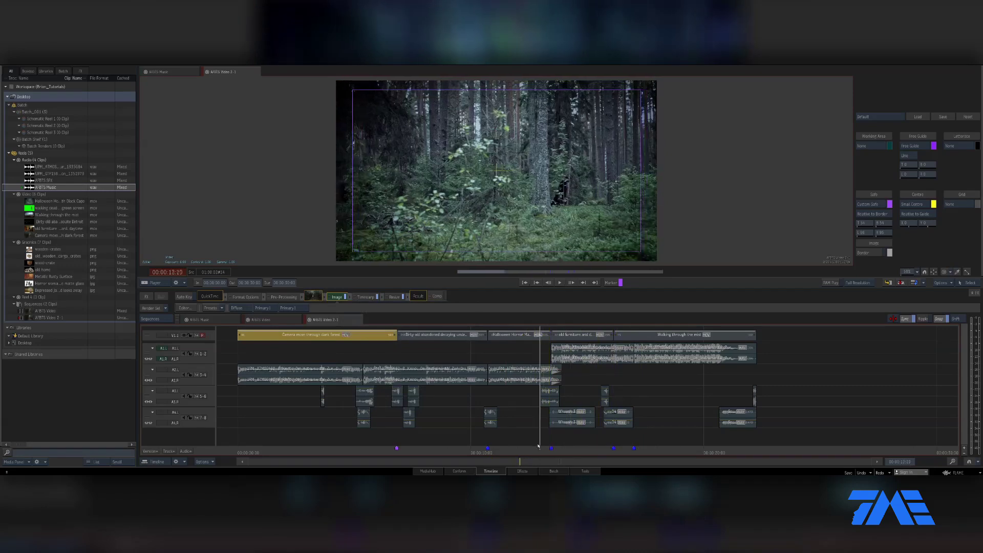
- Paste the copied grade onto the clips from Halloween Horror through Walking through the mist
left_click(514, 335)
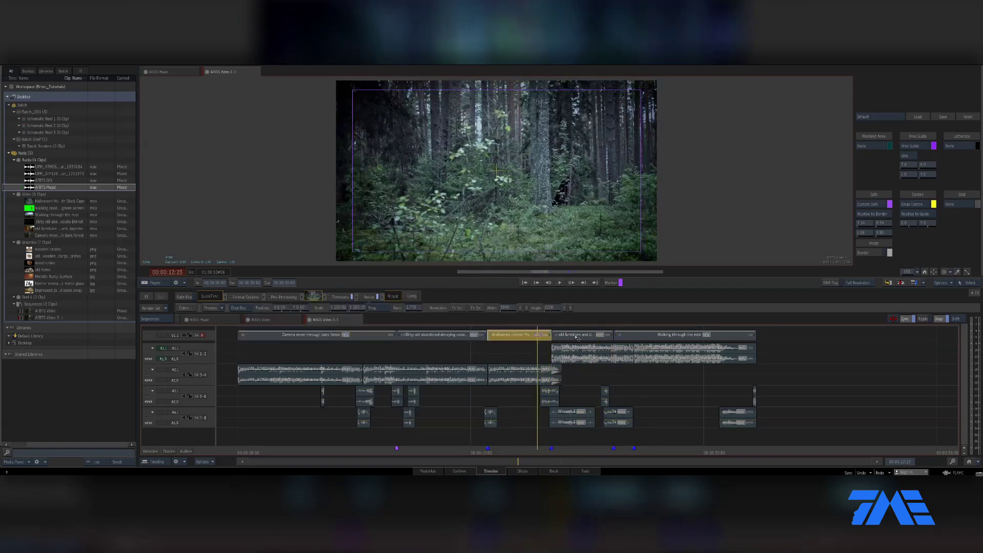
left_click(640, 338, "shift")
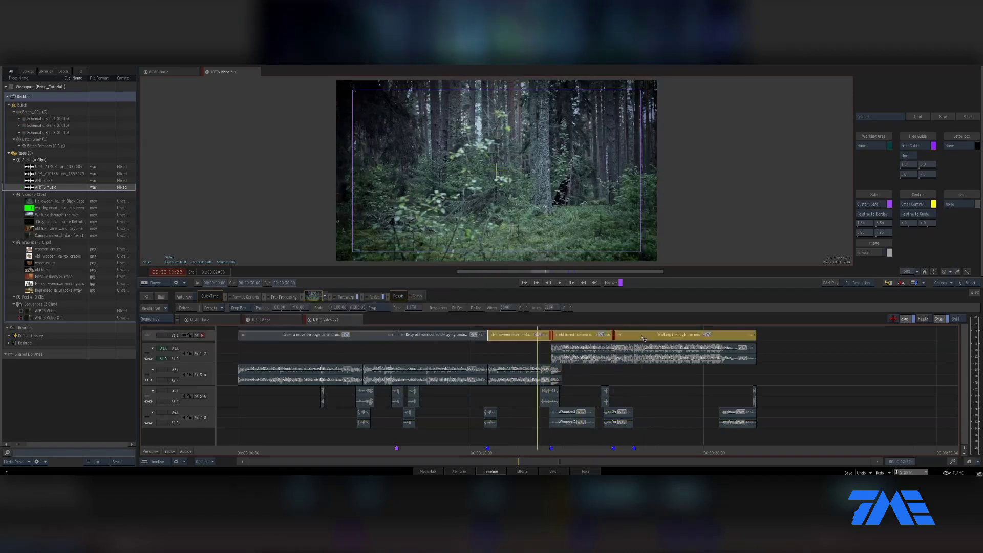
right_click(523, 339)
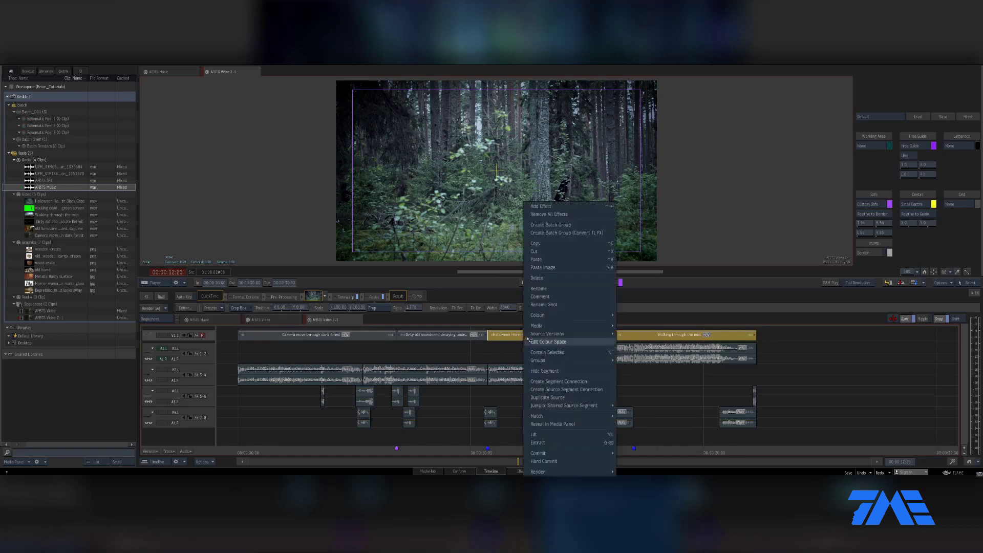
left_click(551, 268)
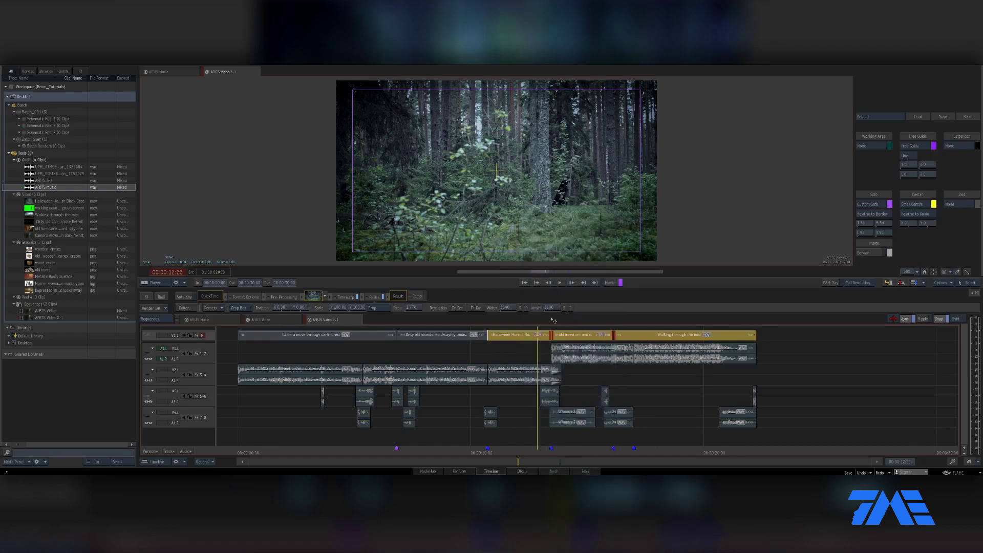
left_click(535, 388)
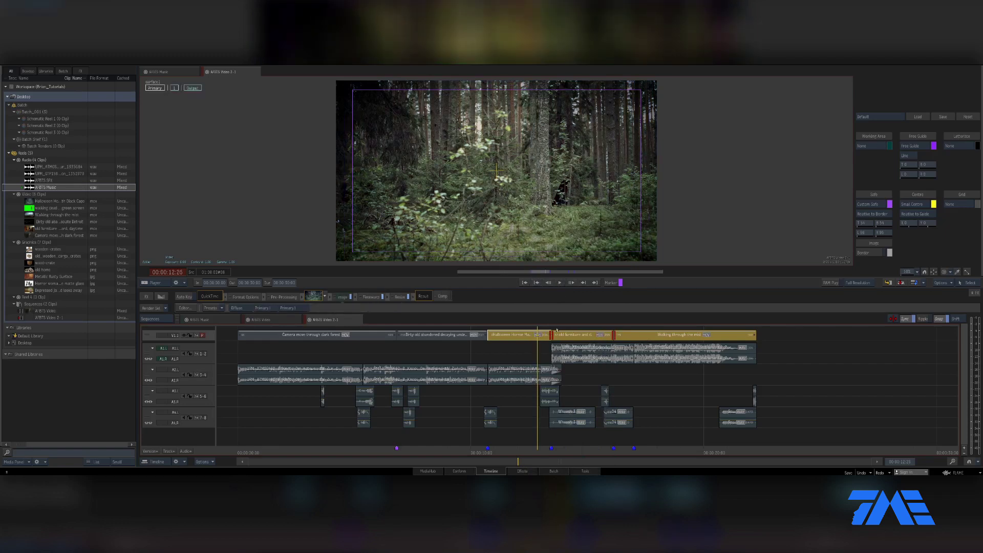
left_click(571, 449)
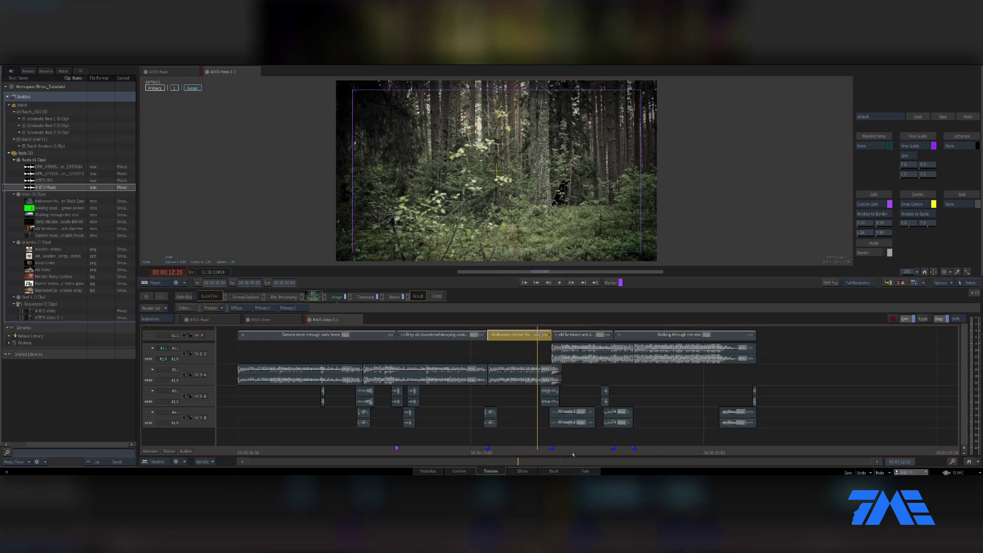
- Jump to the abandoned-room door clip, select it and toggle its Image grade
left_click(542, 452)
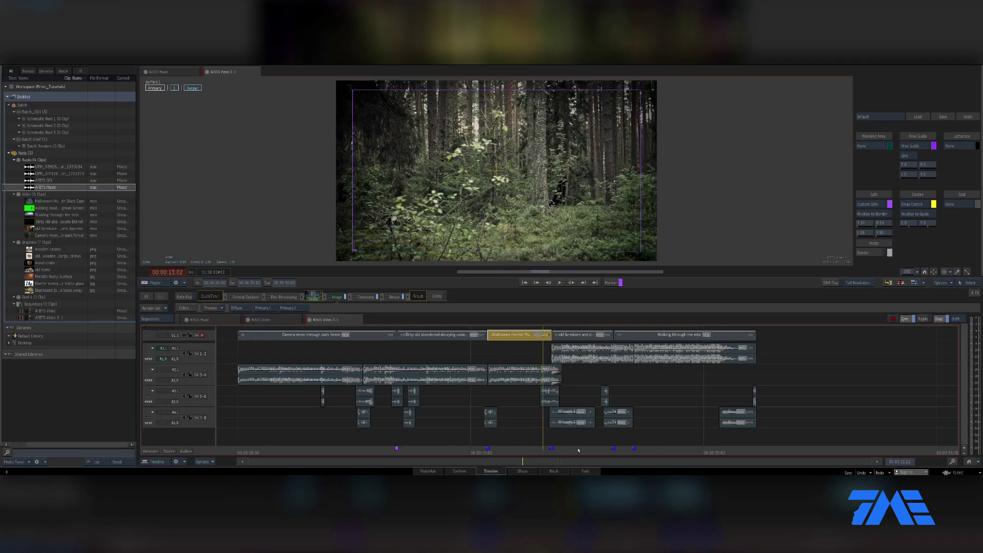
left_click(581, 450)
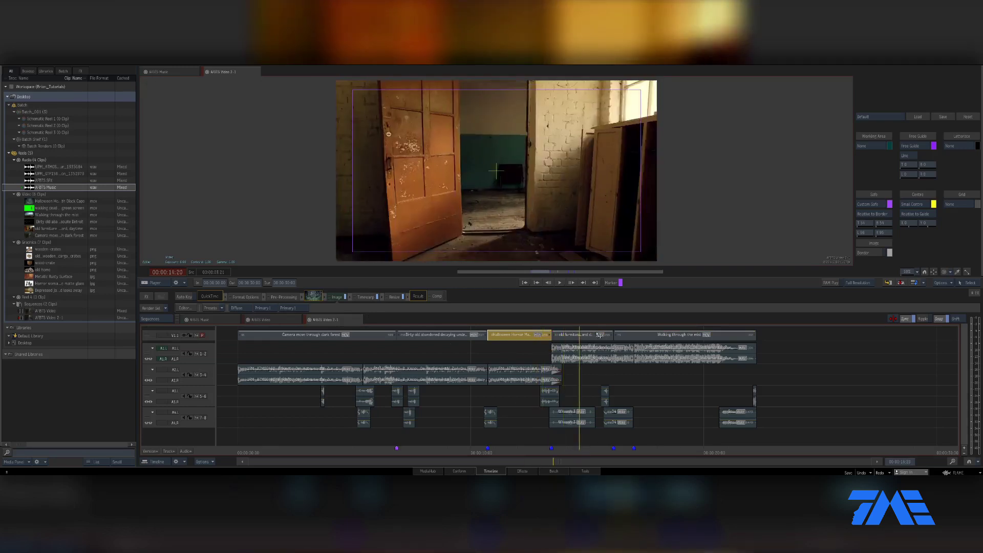
left_click(600, 335)
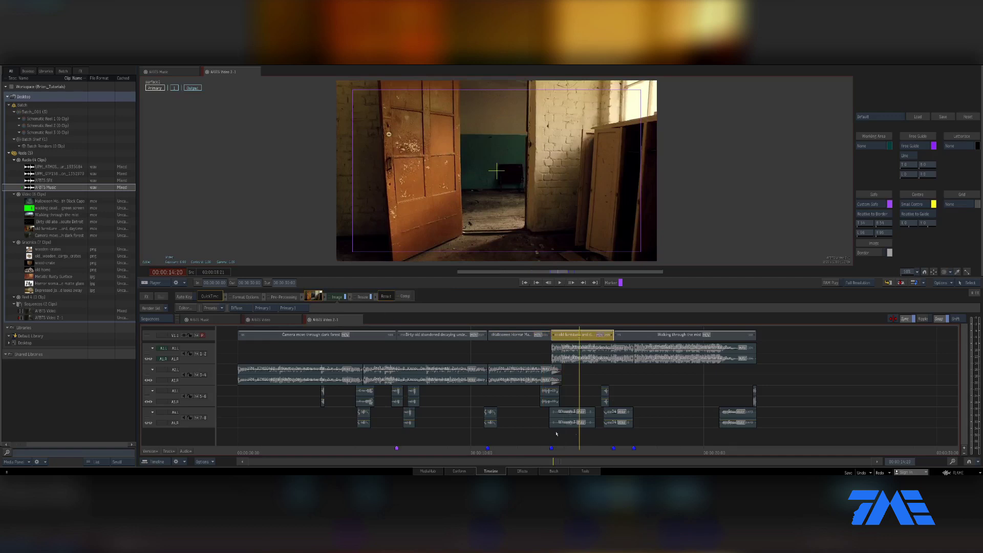
left_click(346, 297)
- Compare the forest shots, then return to the door clip and open its Image grade editor
left_click(515, 443)
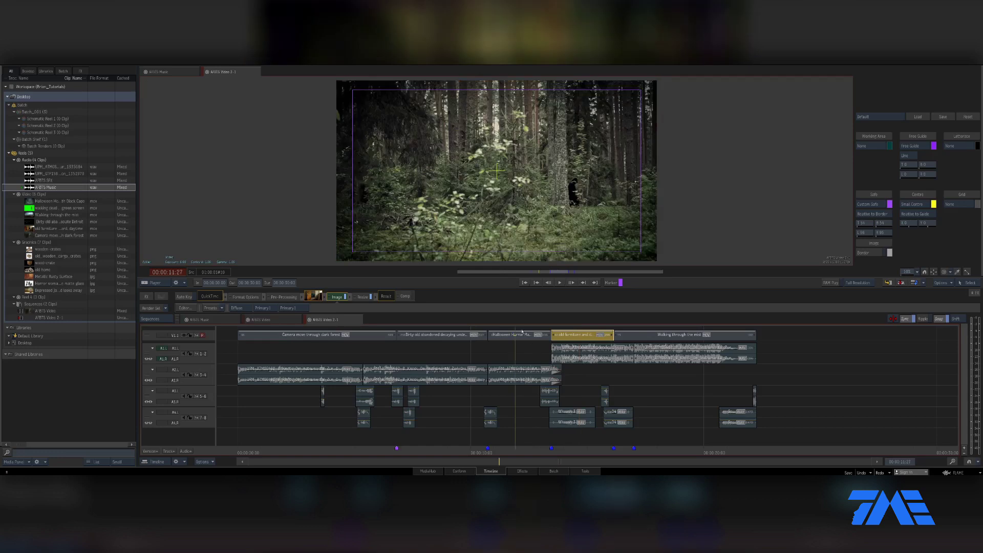
left_click(355, 449)
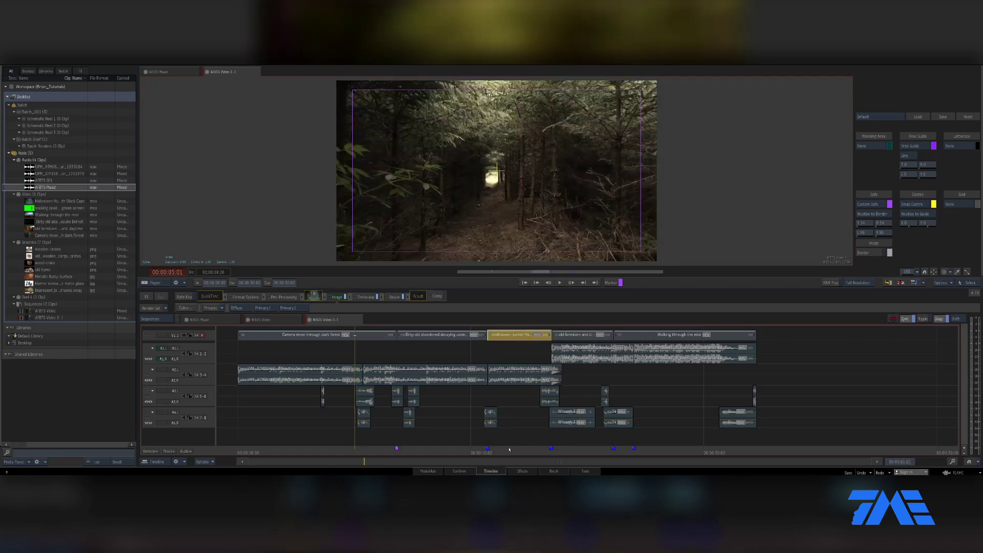
left_click(509, 449)
left_click(518, 450)
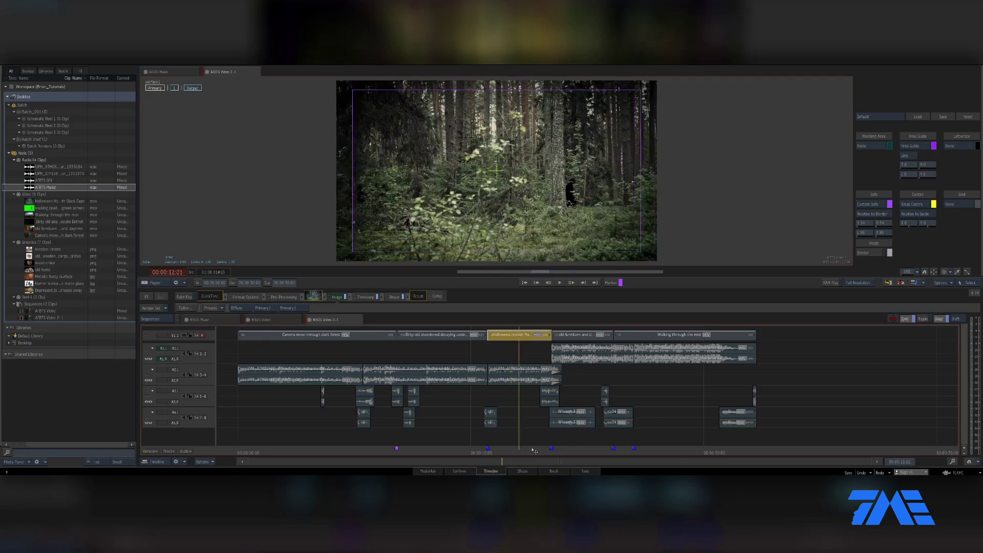
left_click(533, 450)
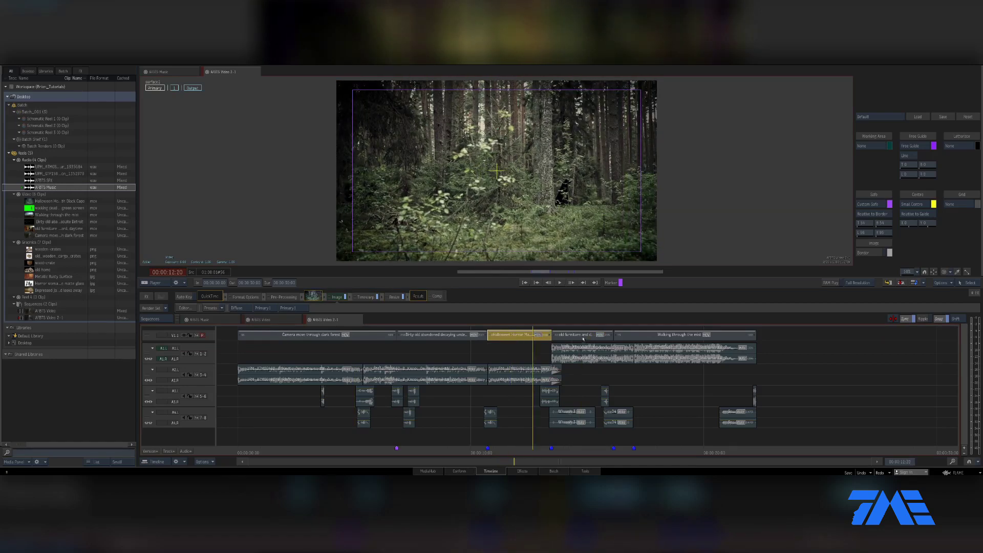
left_click(571, 449)
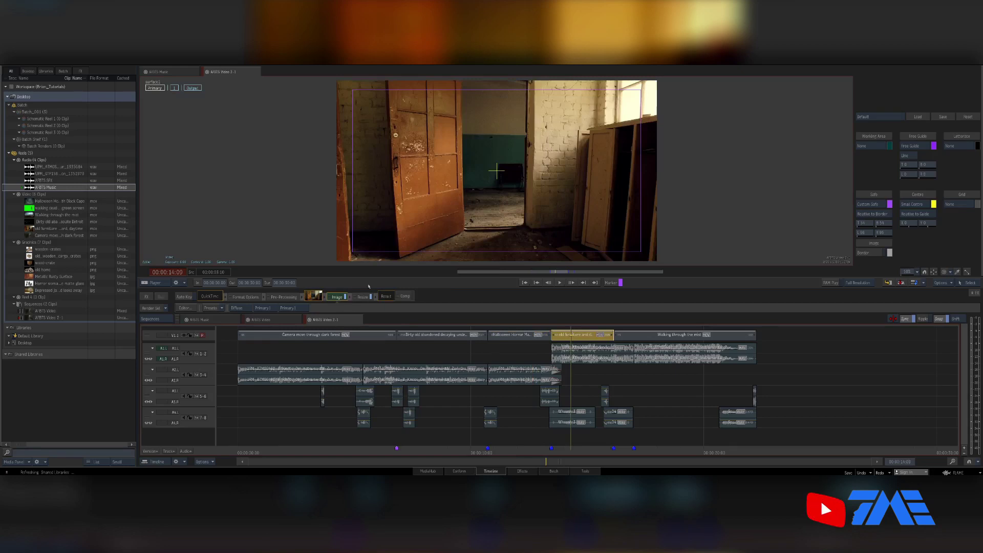
double_click(337, 297)
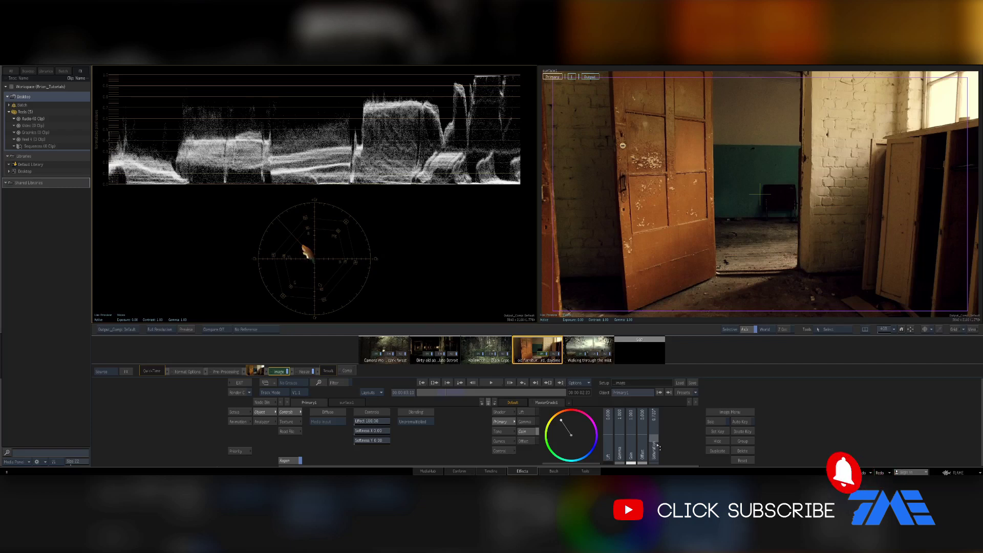
- Set the door clip's saturation to 0.980 and the mist clip's midtones to about 1.15
left_click_drag(654, 451, 659, 456)
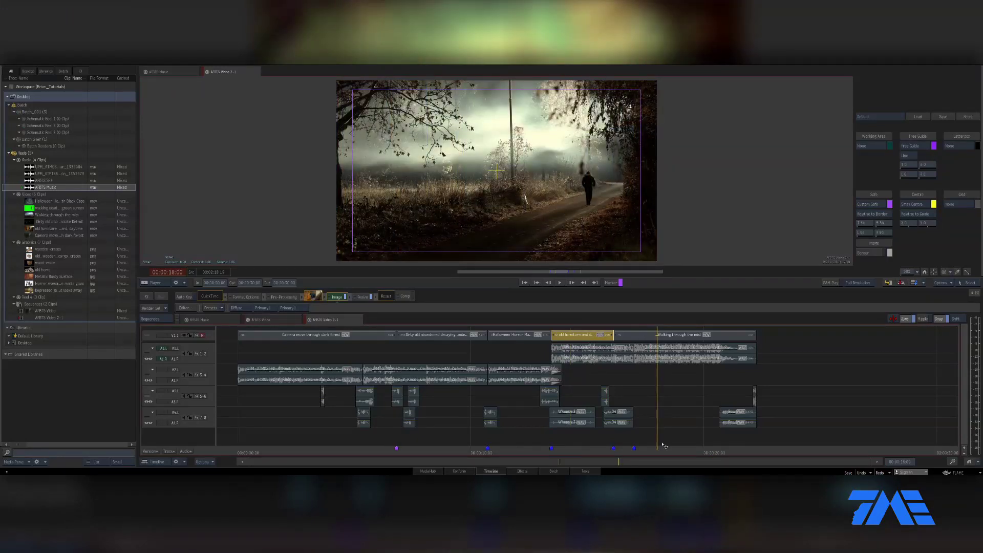
left_click(661, 451)
key("space")
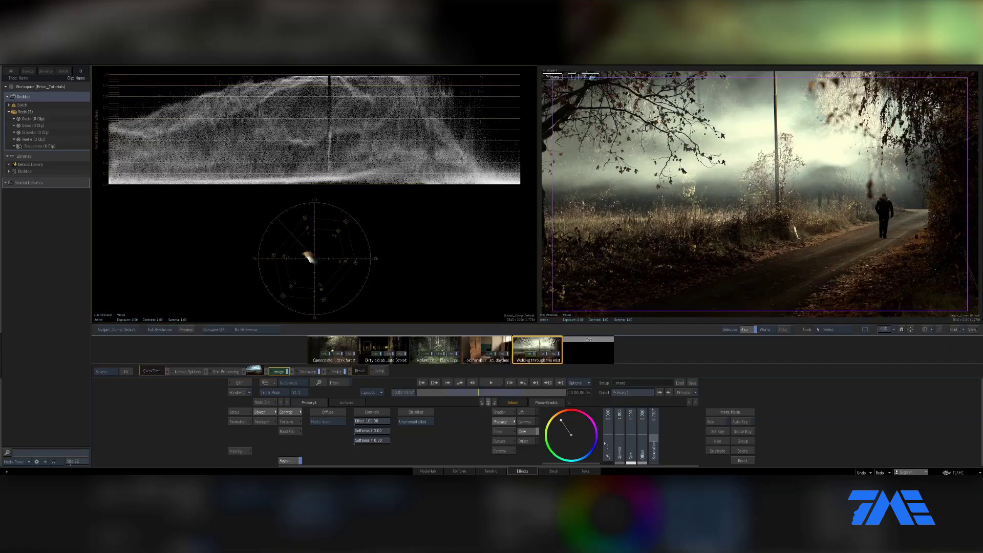
left_click(505, 432)
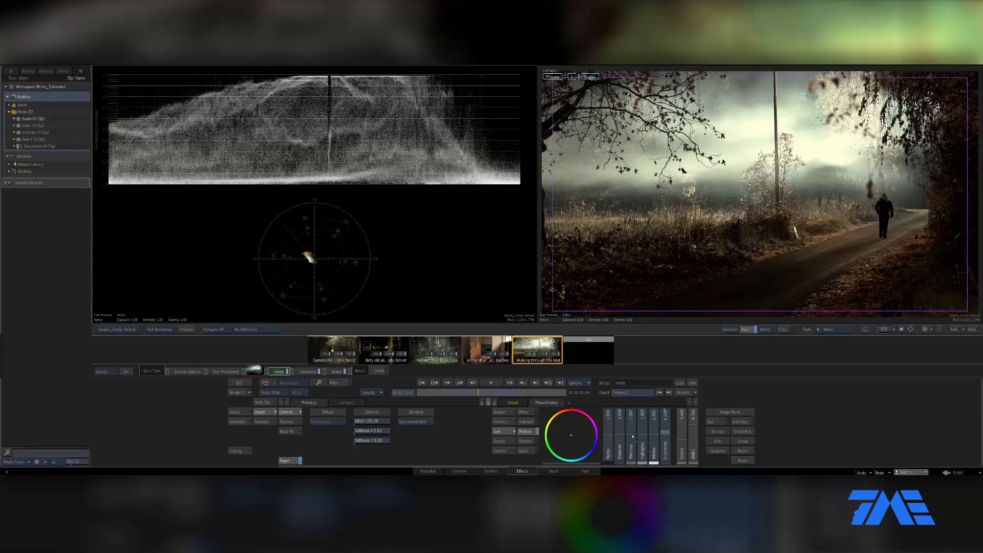
left_click_drag(633, 438, 622, 428)
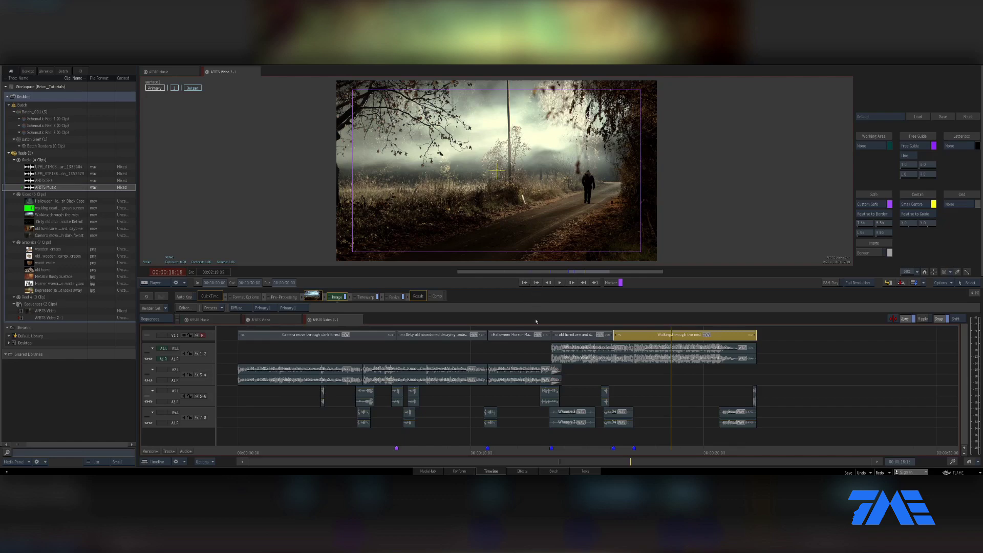
left_click(300, 439)
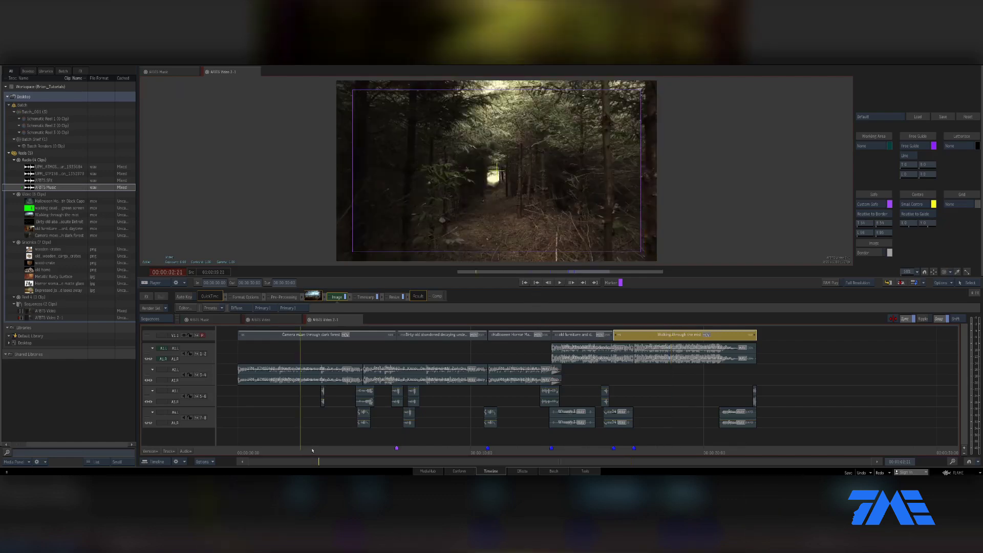
left_click_drag(312, 451, 706, 450)
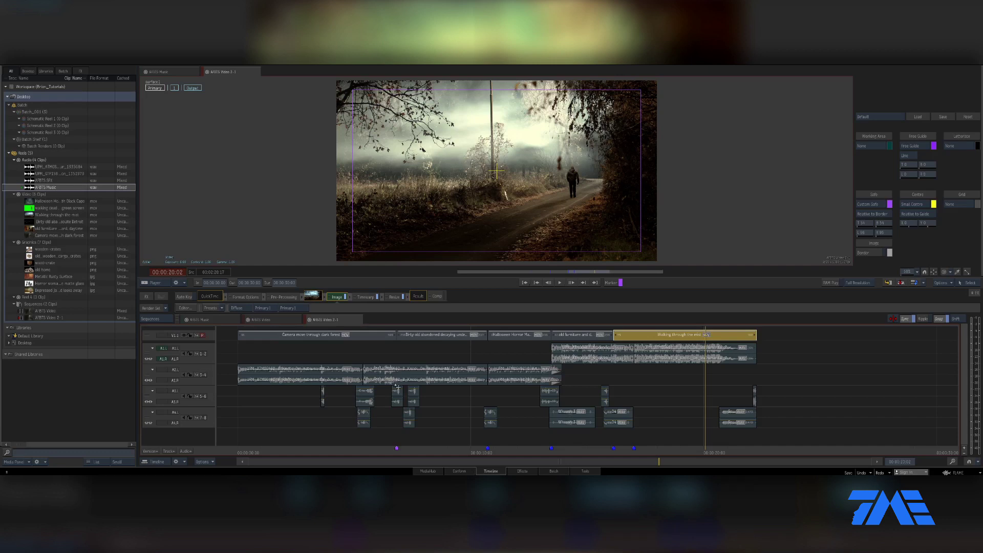
left_click_drag(320, 447, 298, 447)
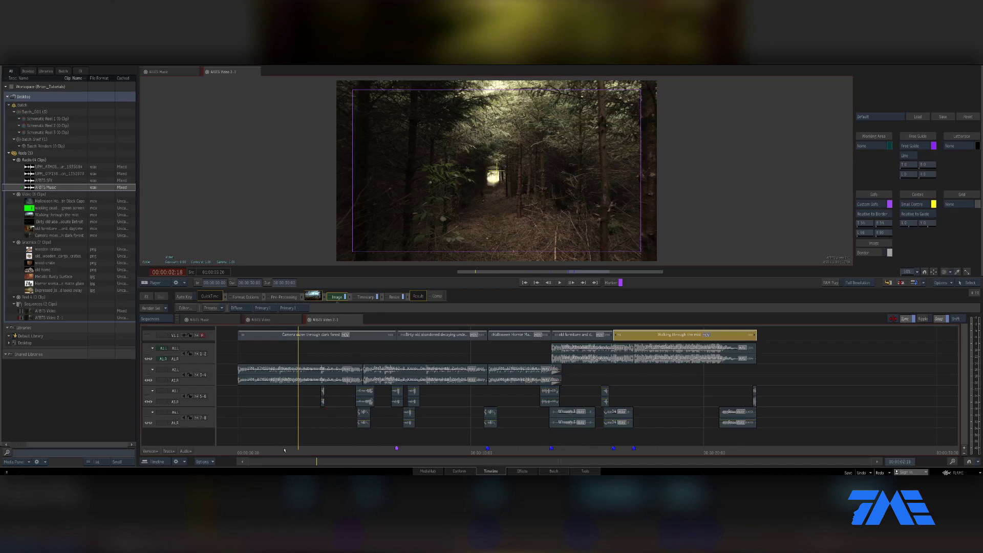
left_click_drag(298, 448, 272, 456)
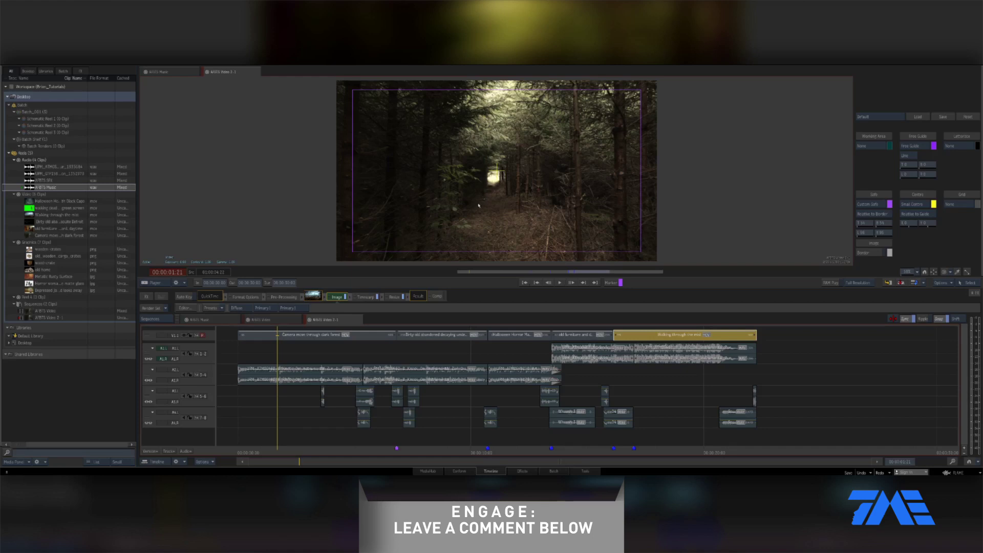
left_click(399, 452)
key("space")
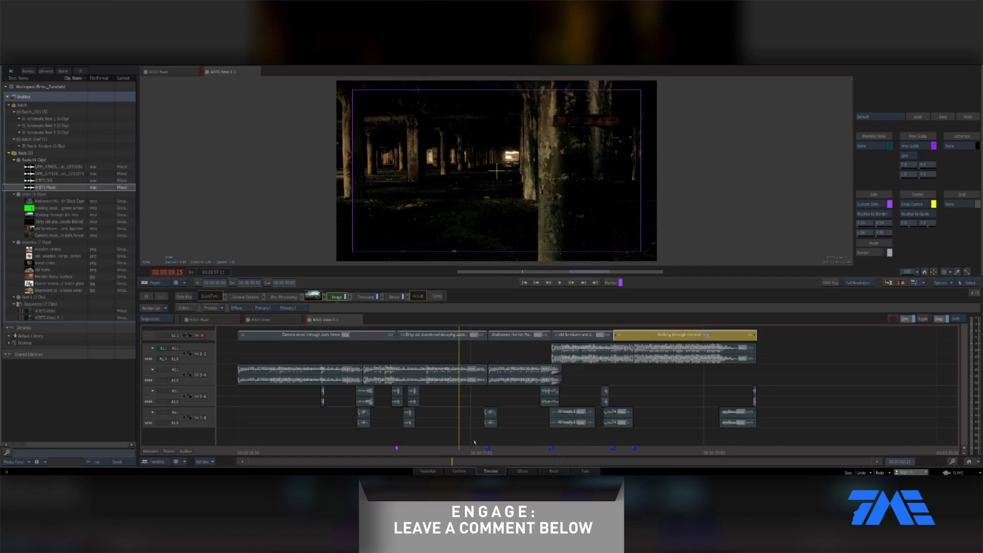
left_click(518, 448)
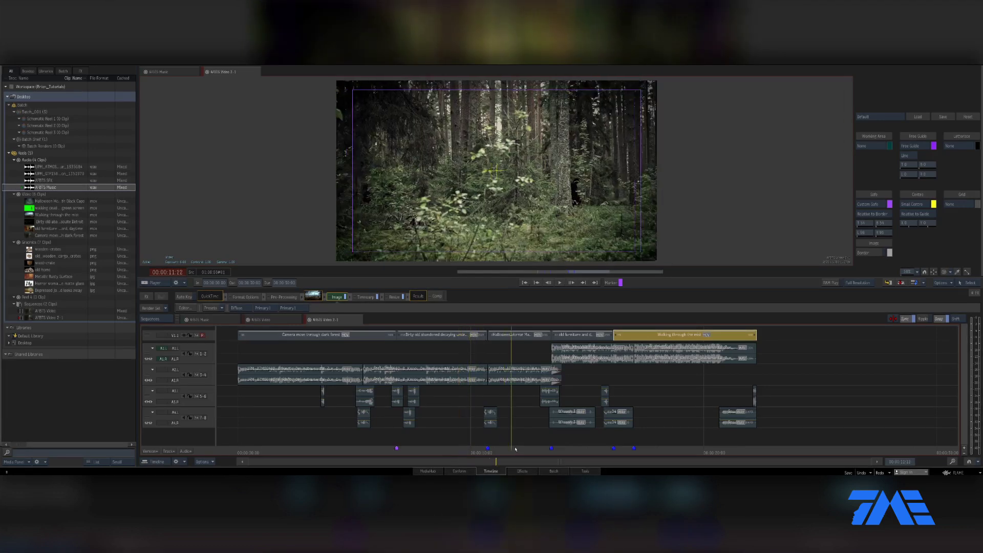
left_click_drag(519, 449, 554, 446)
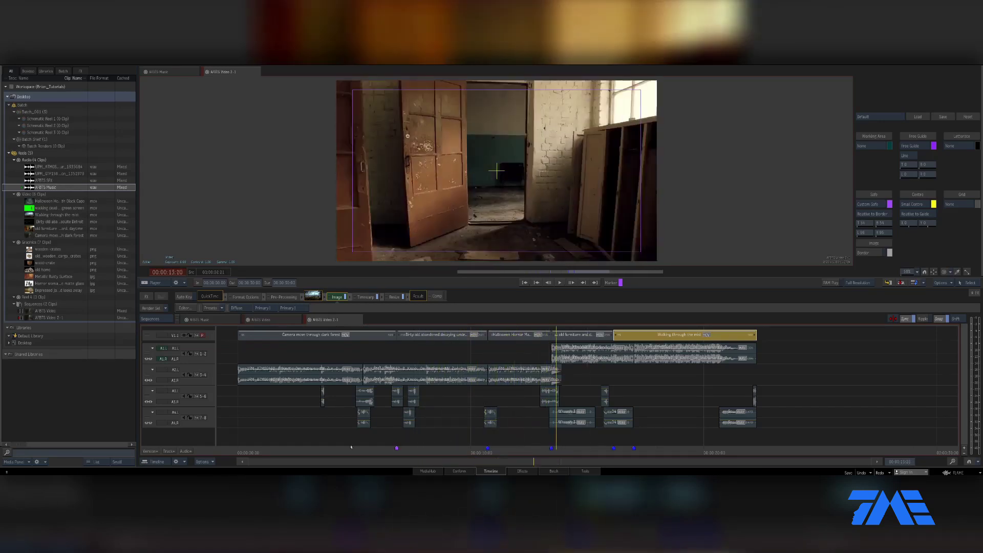
left_click(328, 453)
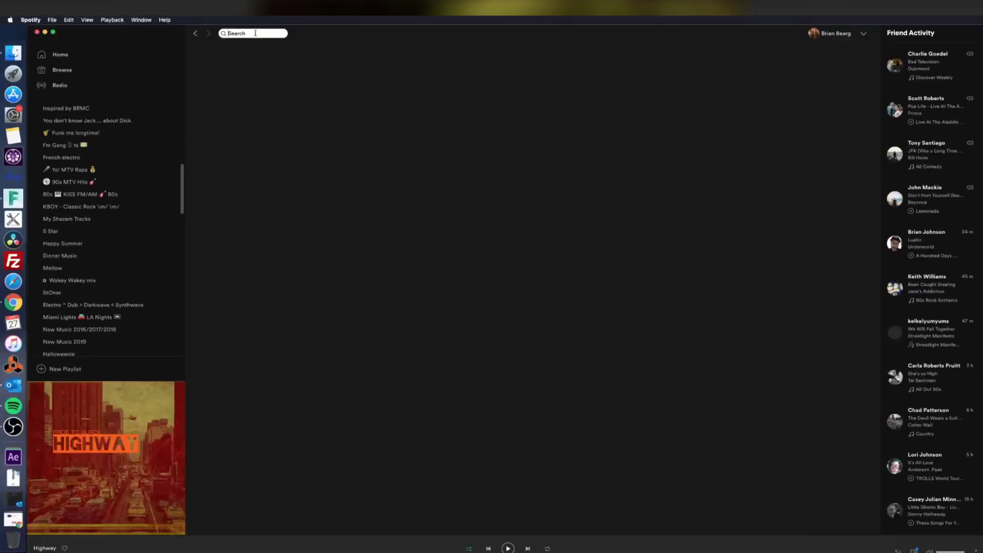
- Search Spotify for 'fade to black' and open the Fade to Black artist page
left_click(255, 18)
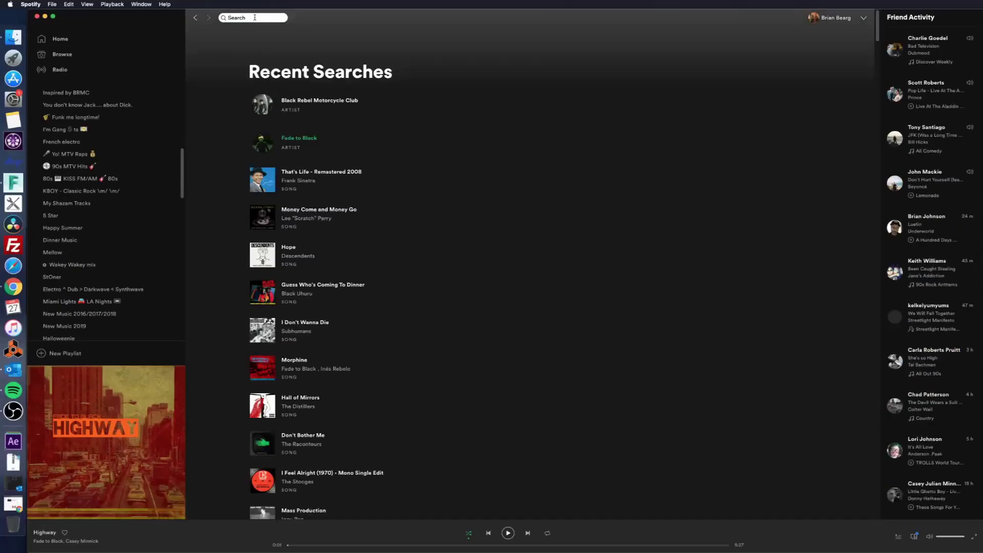
type("fade")
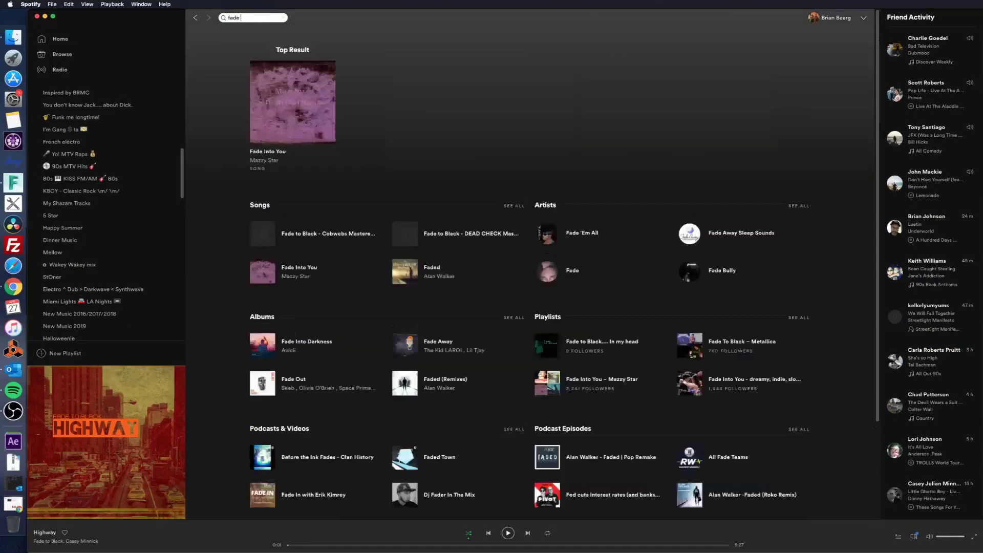
type(" to black")
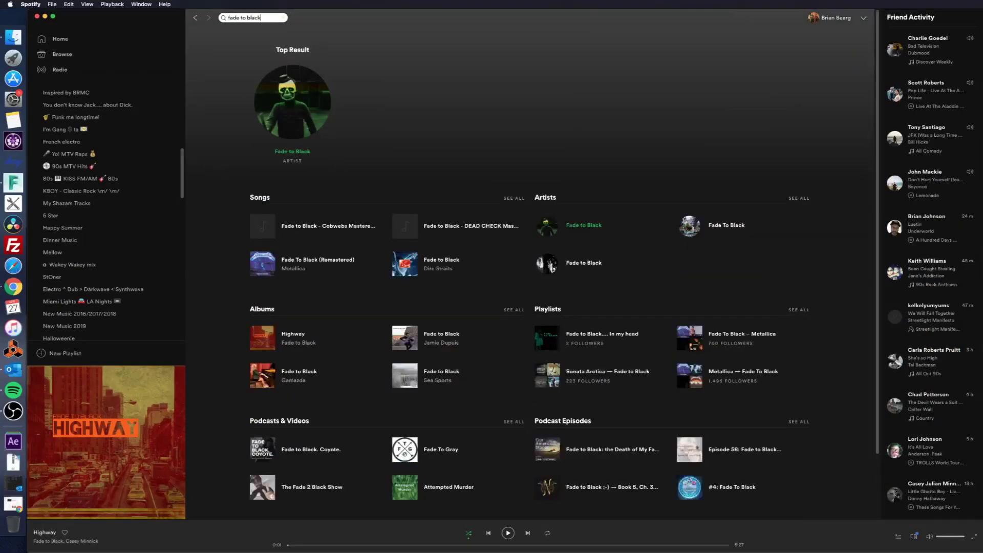
left_click(295, 153)
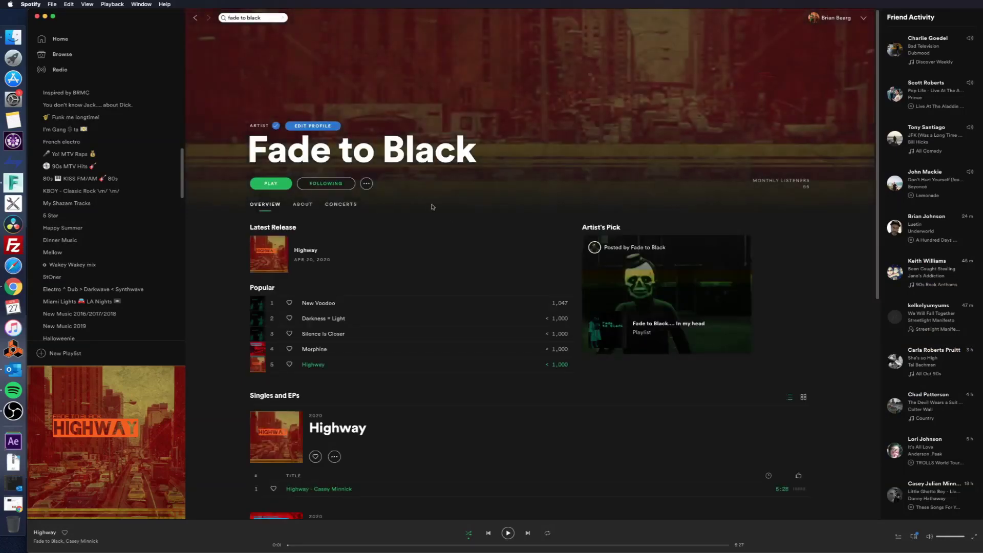